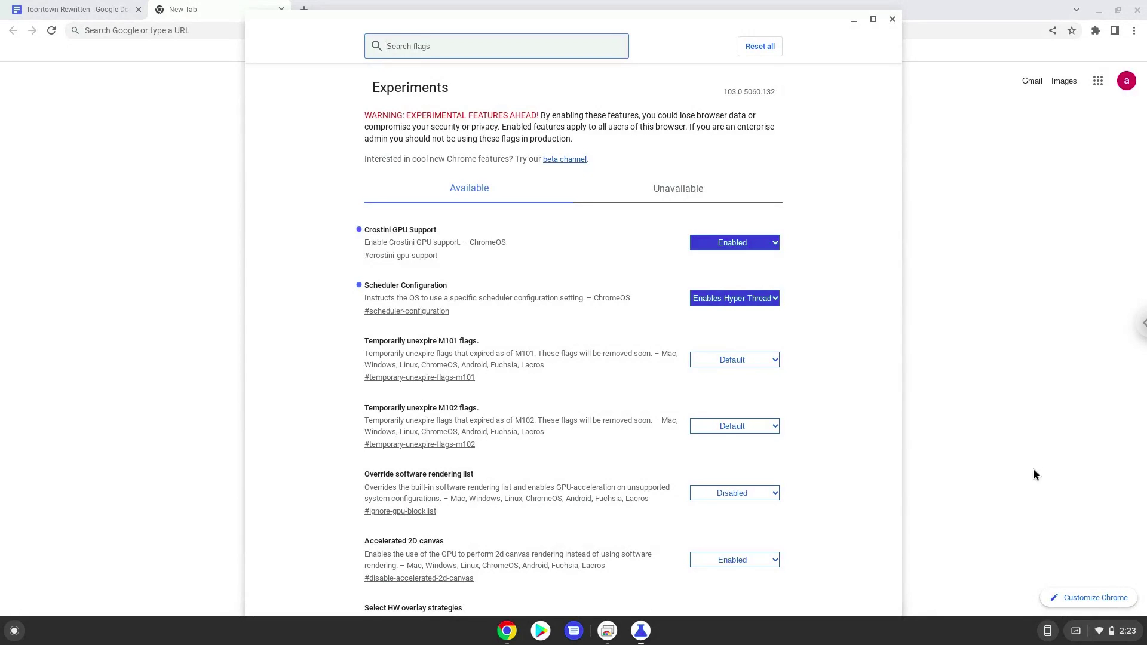
Open the Developers section of the ChromeOS advanced settings.
click(1123, 634)
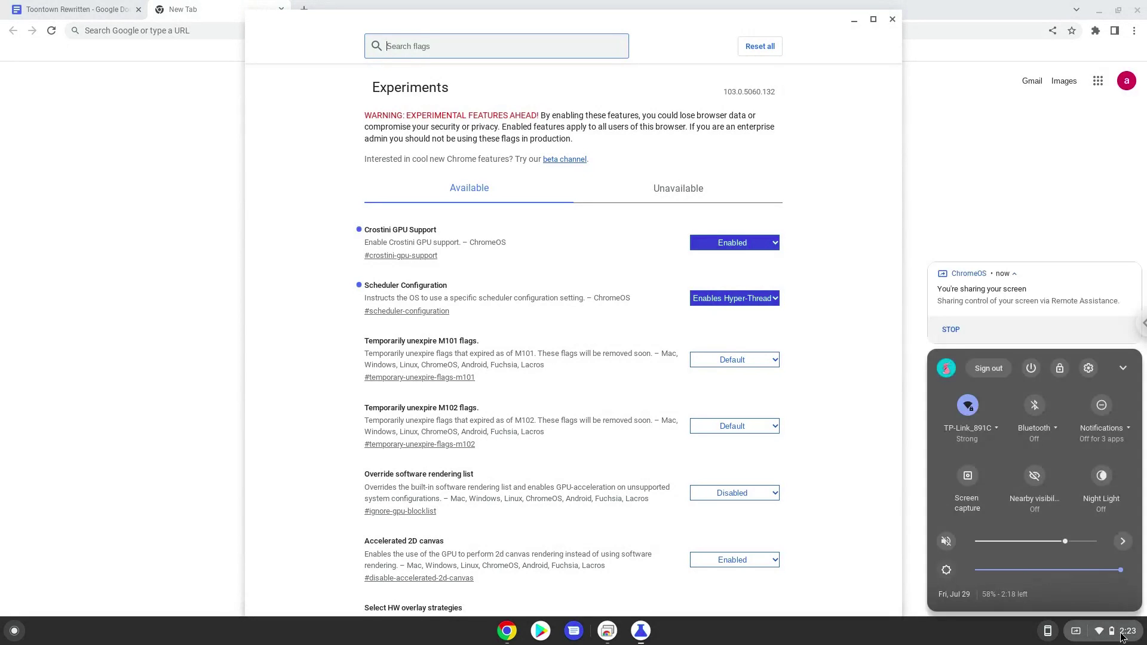
click(1089, 369)
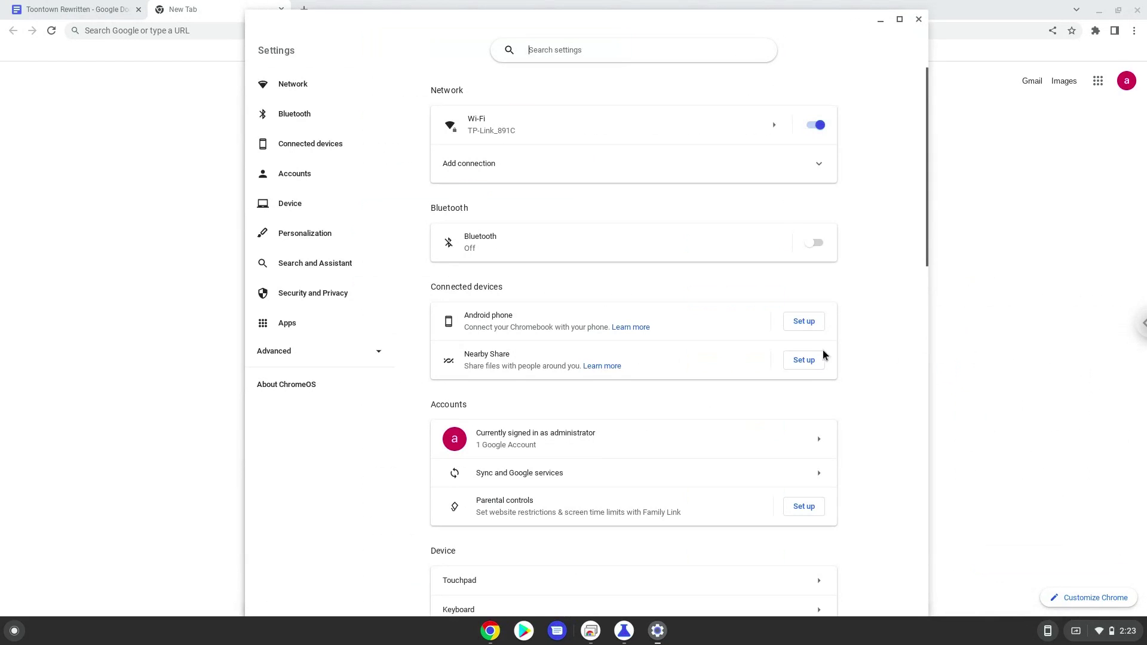
click(309, 353)
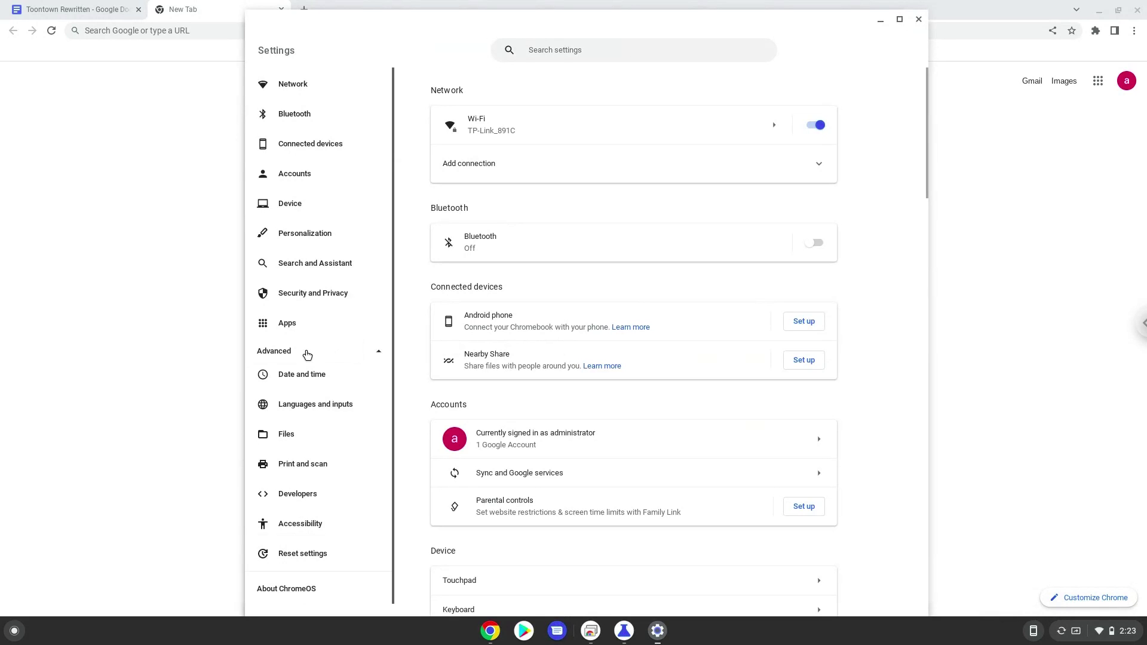
click(291, 500)
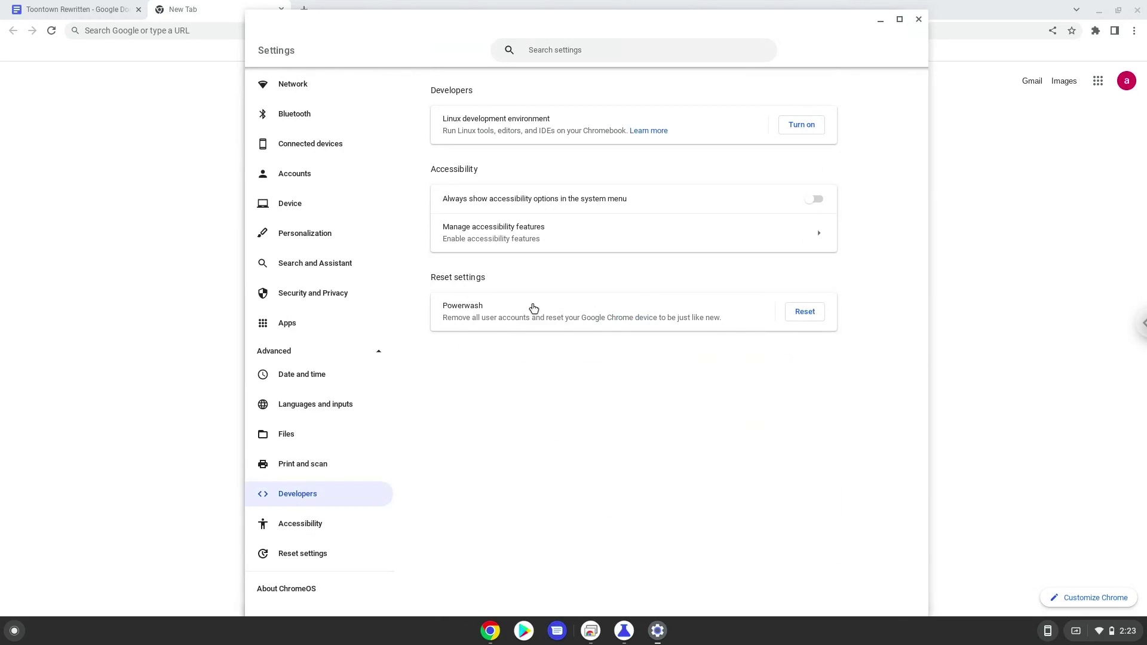
Install the Linux development environment with the recommended 10.0 GB disk size, and close the resulting terminal and the settings window.
click(798, 126)
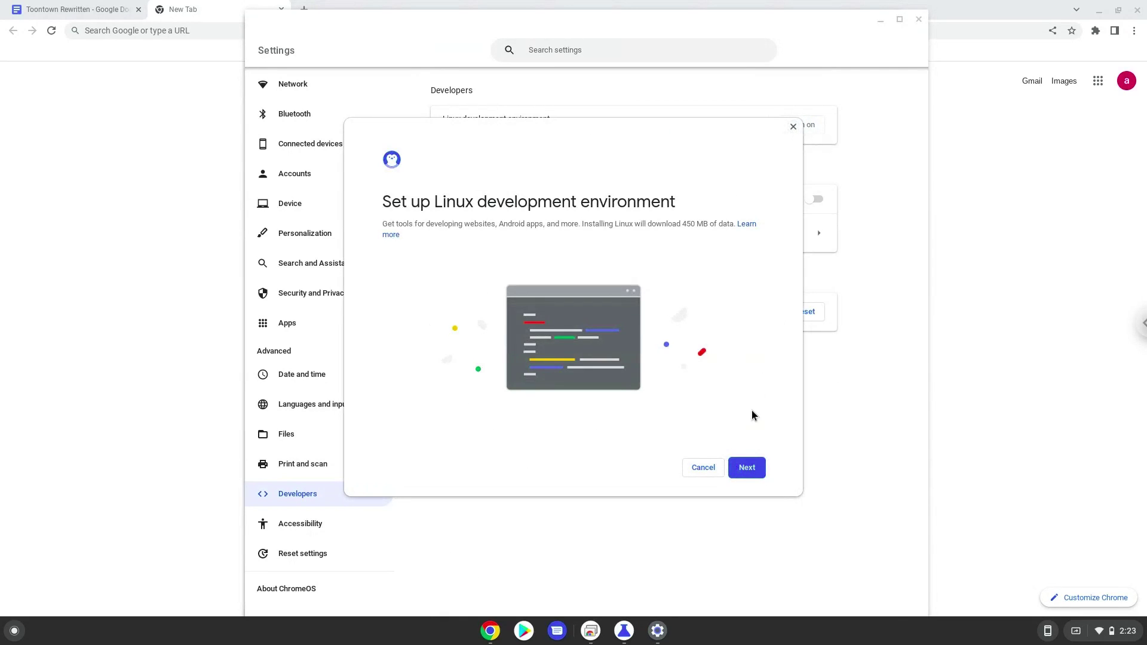
click(747, 468)
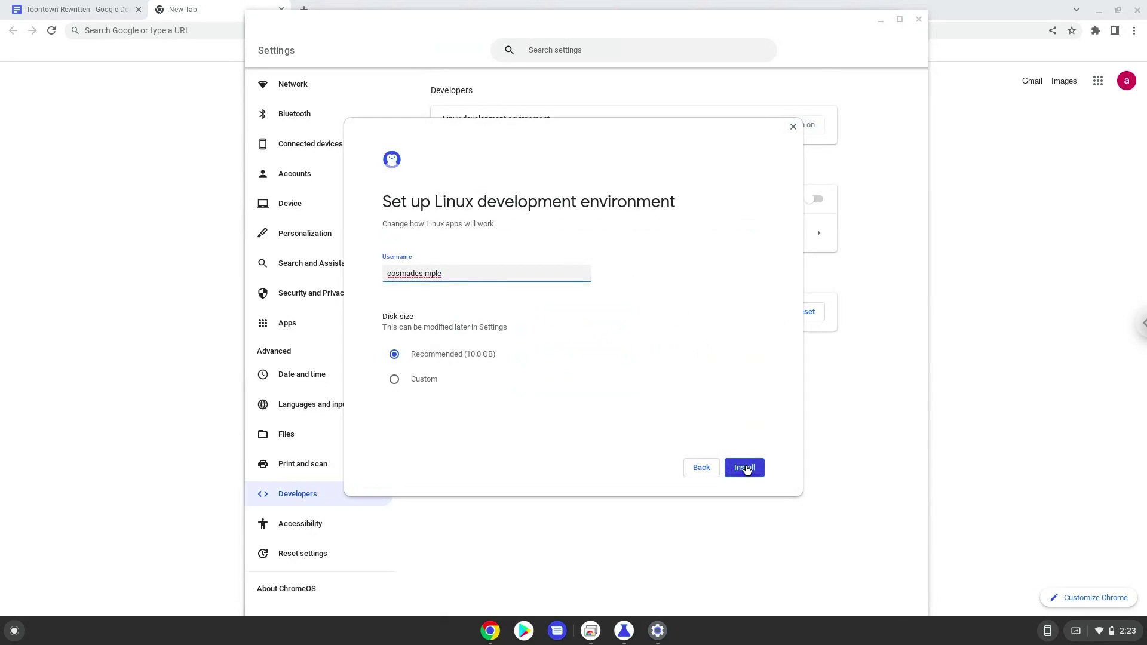
click(745, 468)
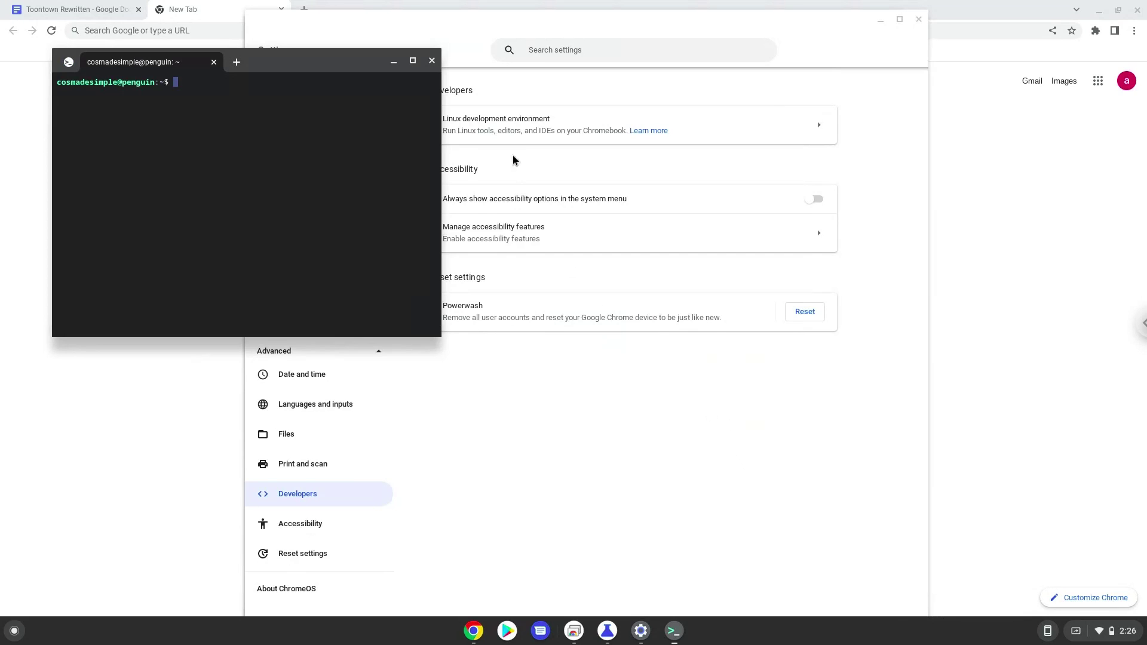
click(433, 60)
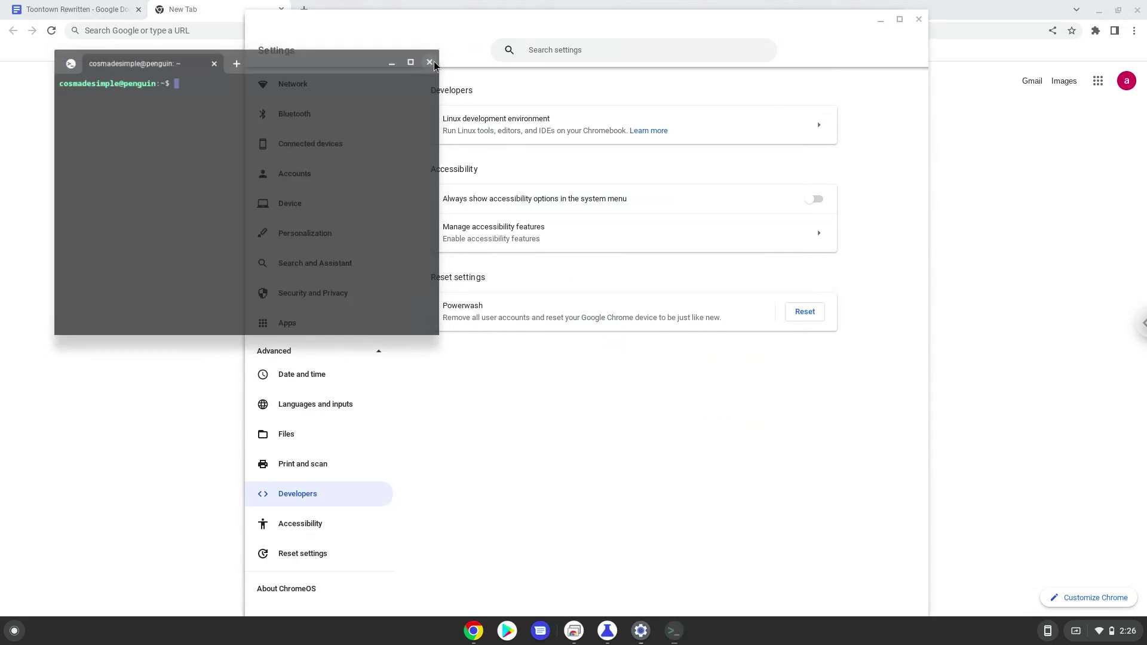
click(918, 21)
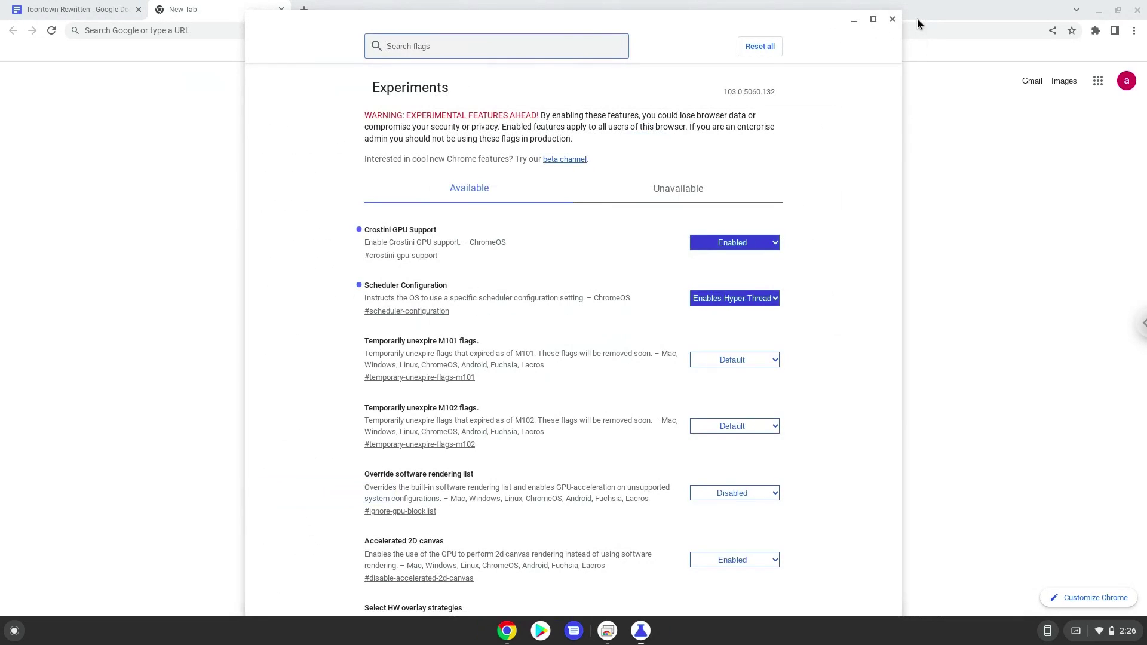
Copy the command "sudo apt update" from the Toontown Rewritten document in Google Docs.
click(77, 9)
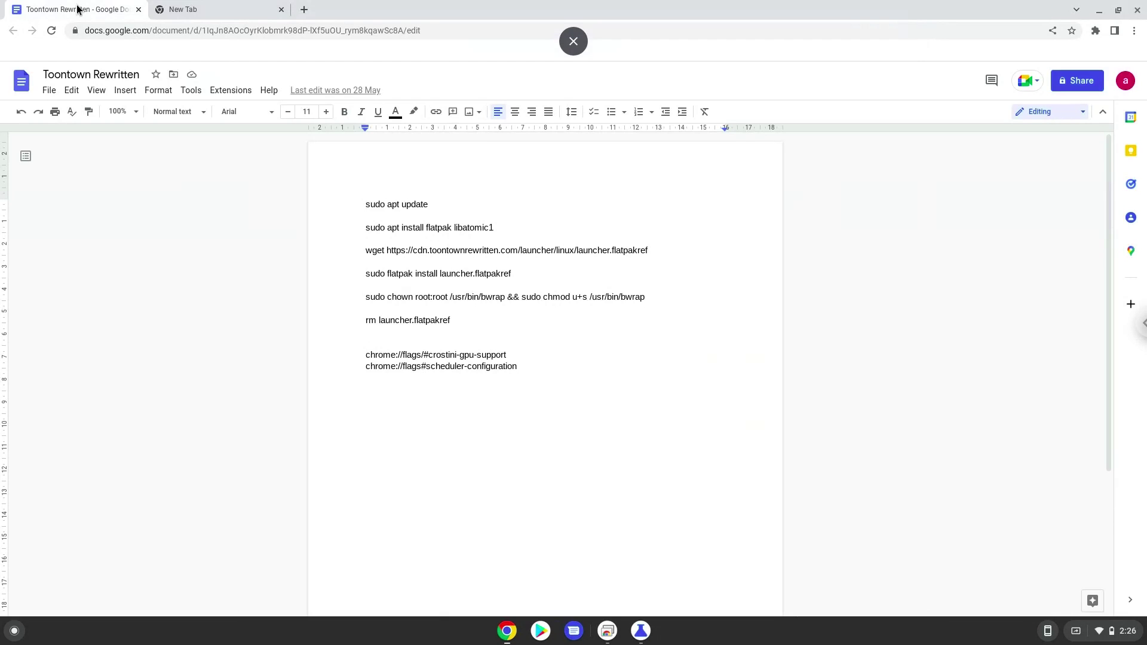
triple_click(372, 201)
right_click(371, 201)
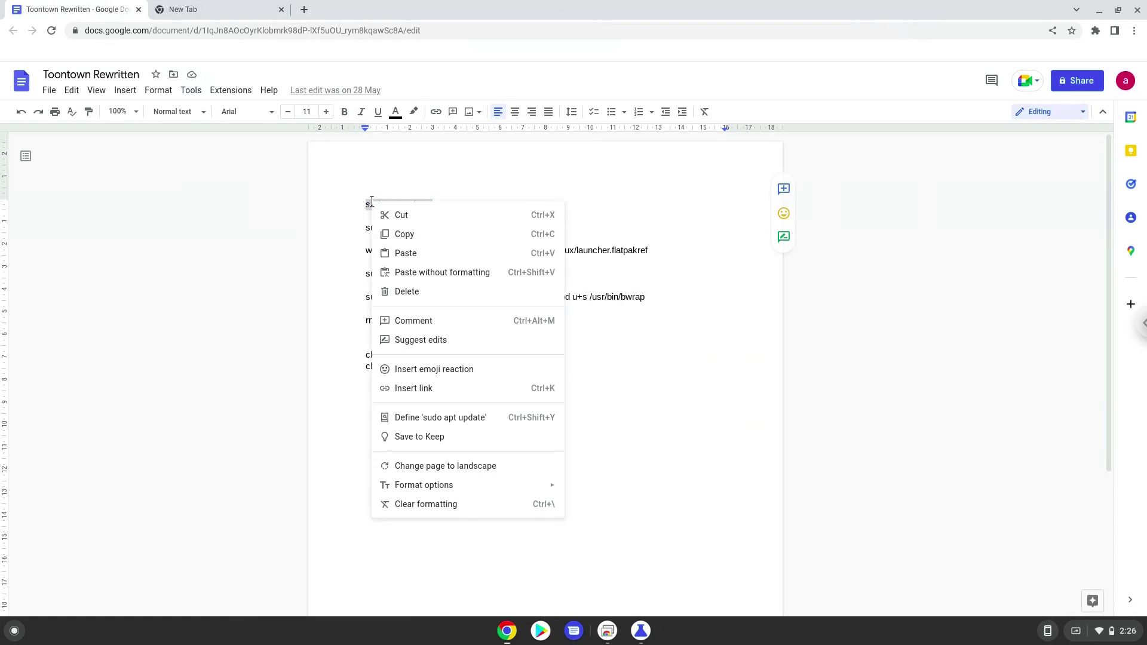
click(398, 236)
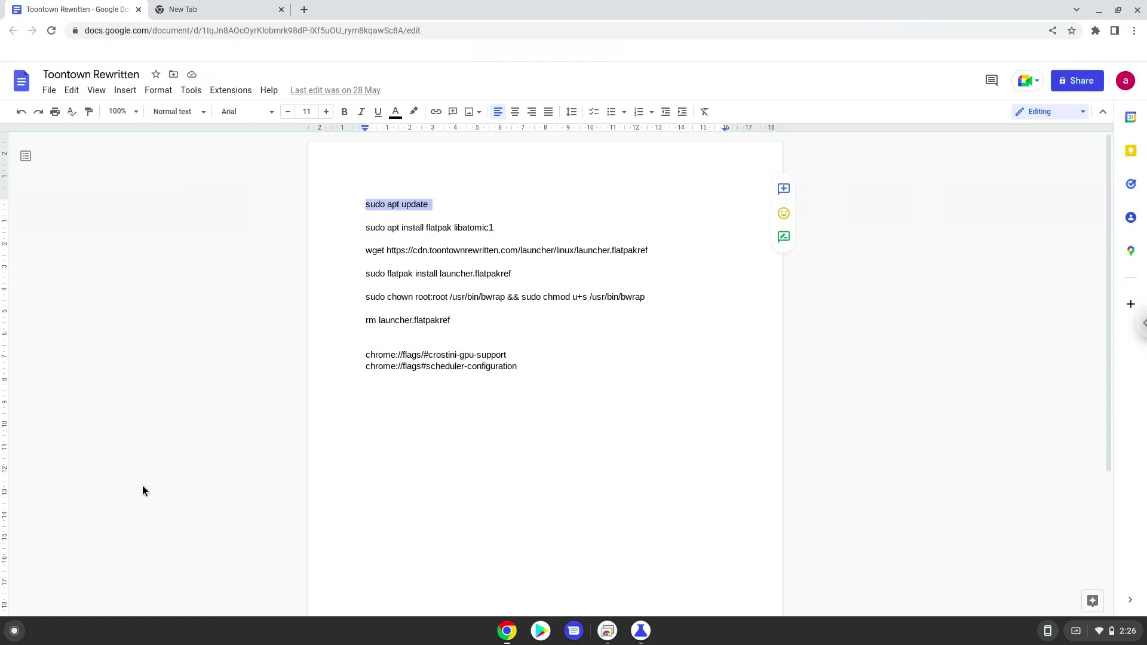
Start a maximized penguin session in the Terminal app and run the copied "sudo apt update" command.
click(14, 631)
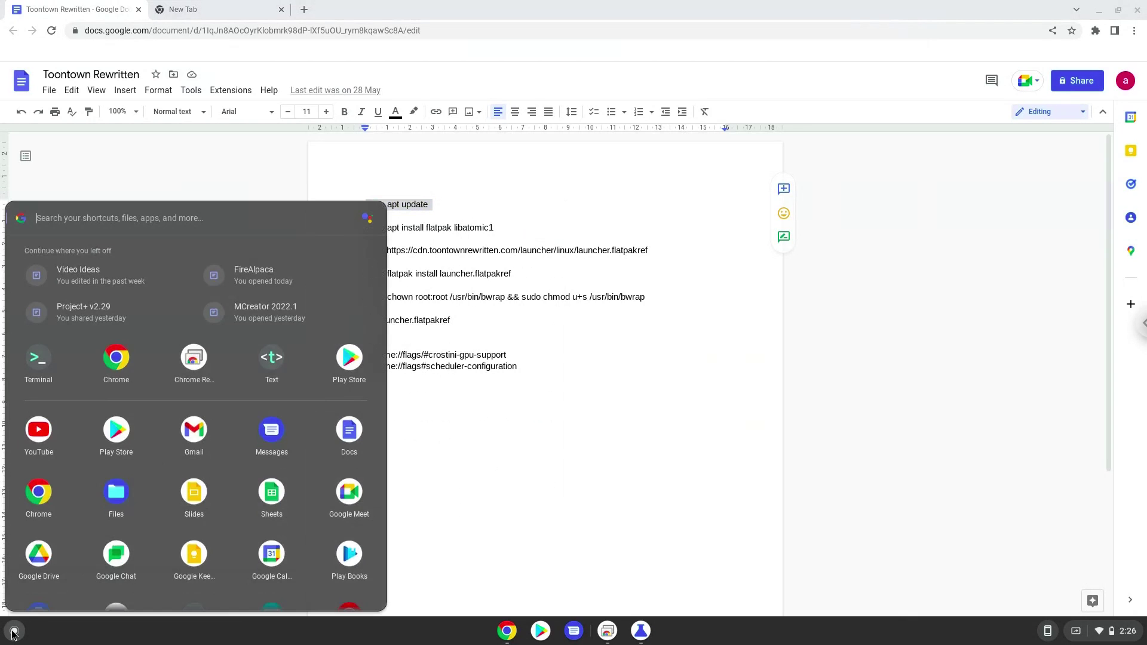
text(ter)
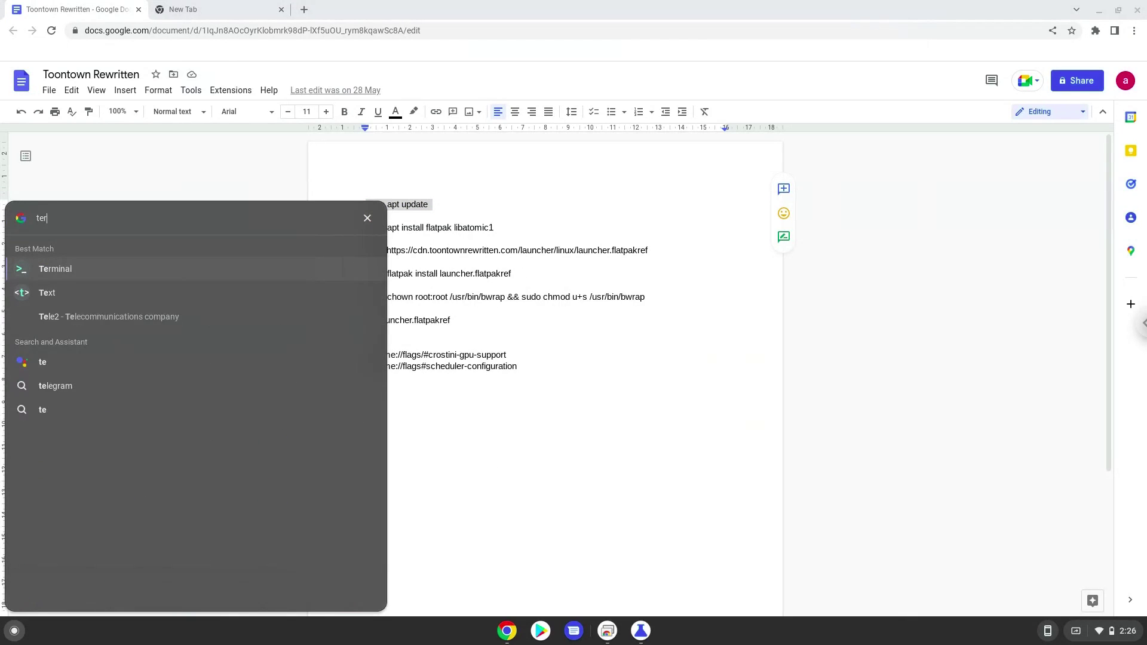
click(139, 270)
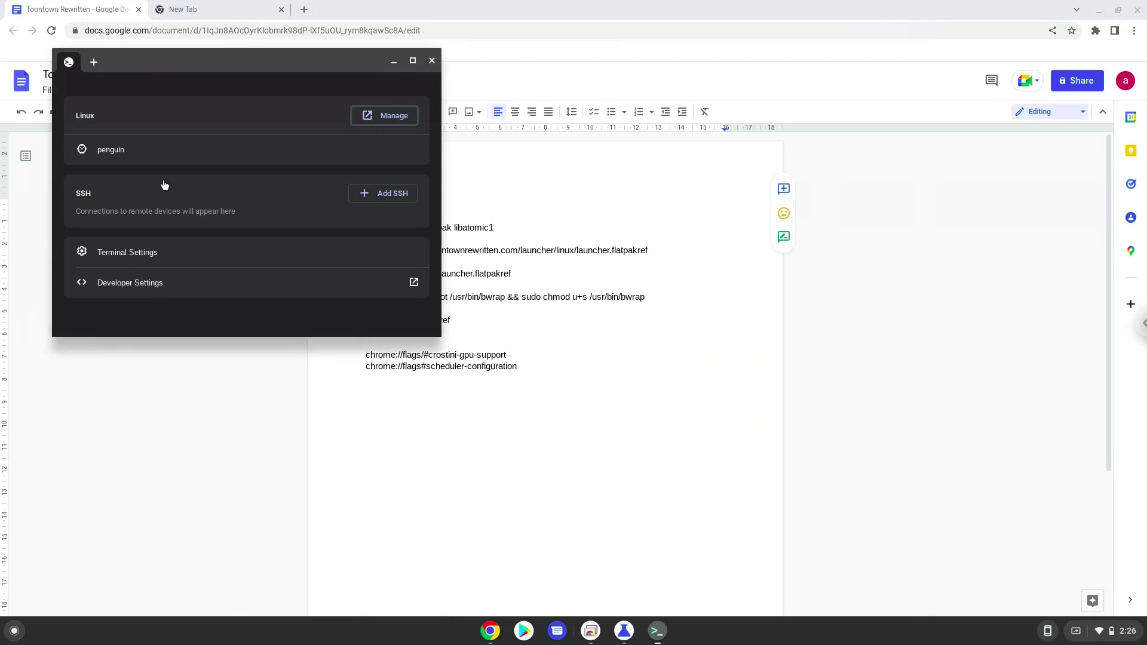
click(170, 150)
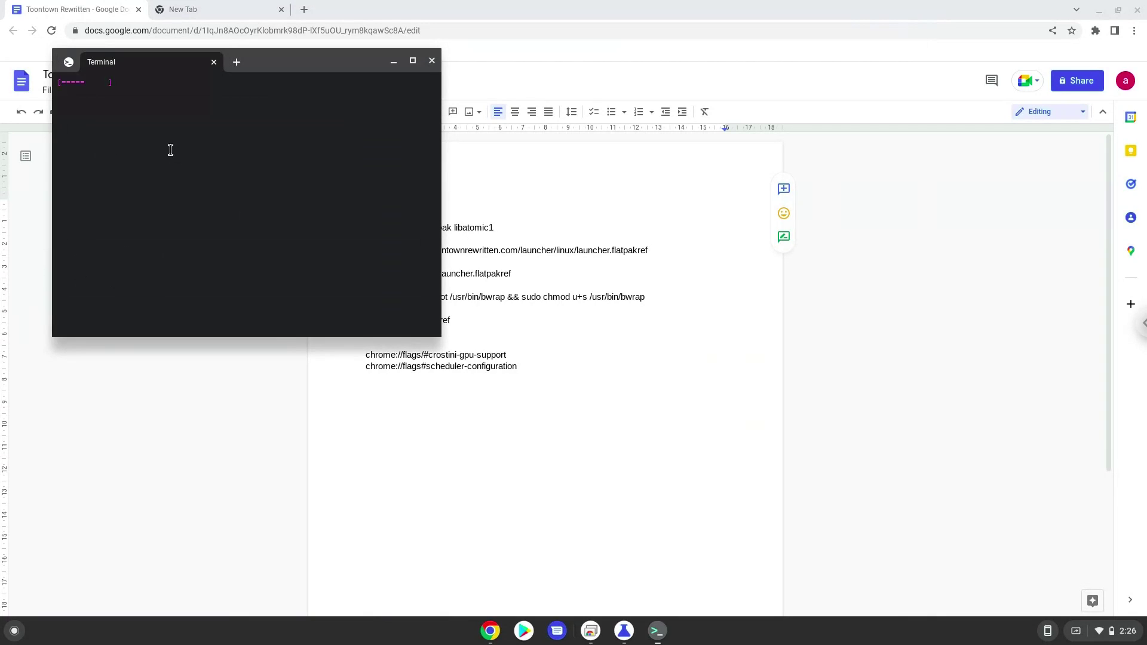
double_click(286, 60)
key(ctrl+shift+v)
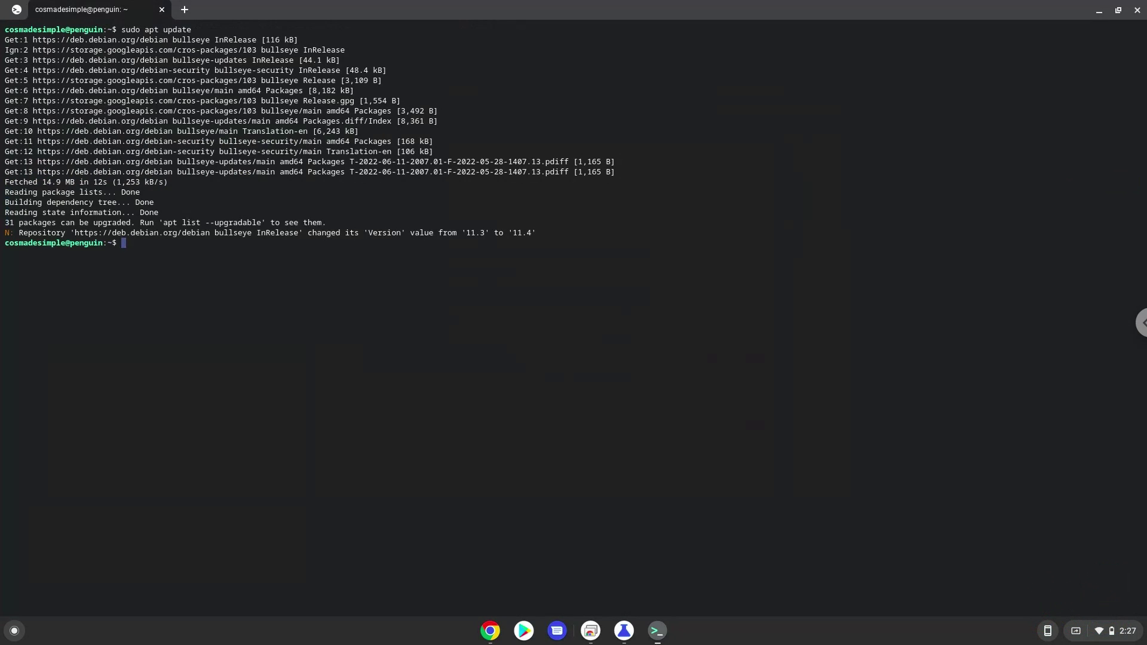
Copy "sudo apt install flatpak libatomic1" from the Google Docs document, run it in Terminal, and accept the package installation.
click(484, 638)
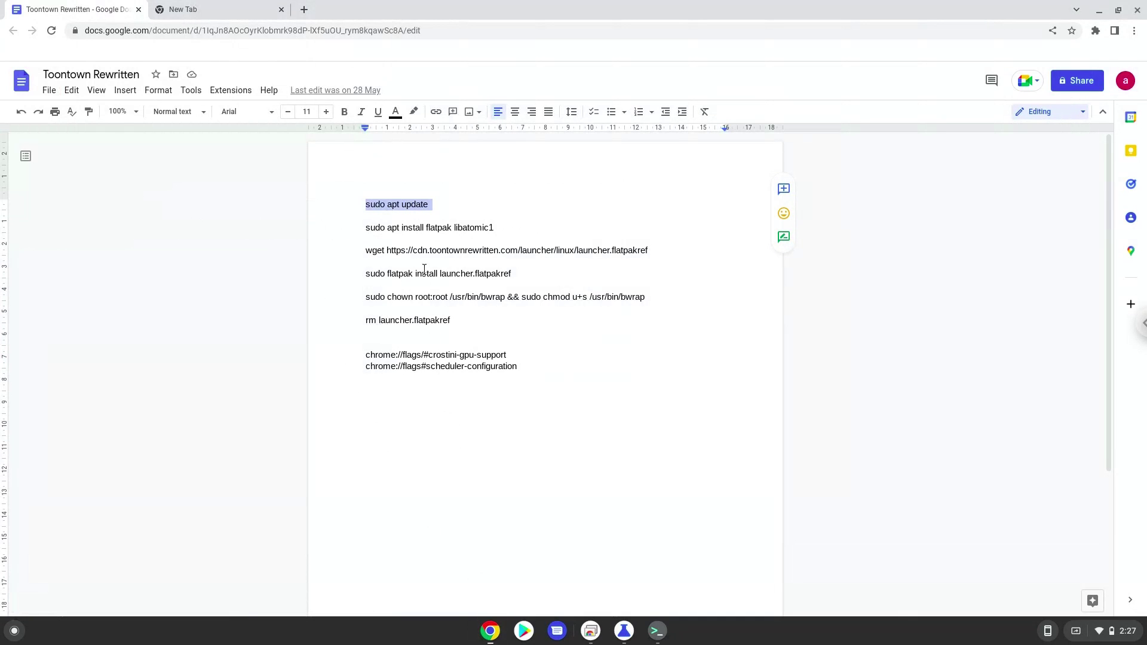
triple_click(418, 227)
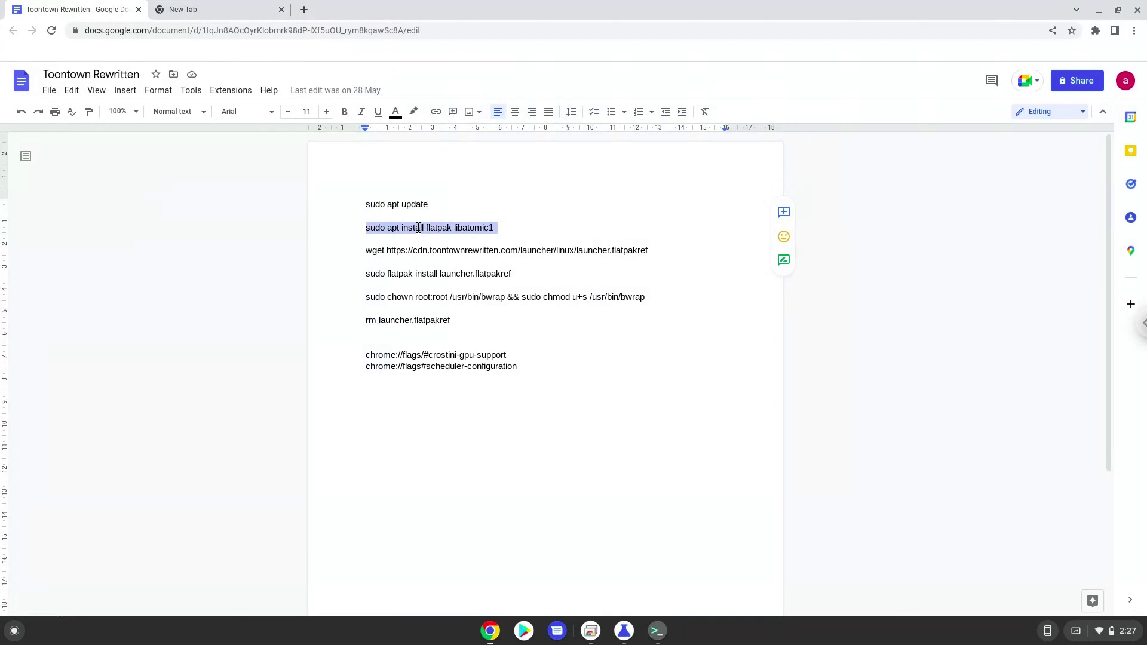
right_click(418, 228)
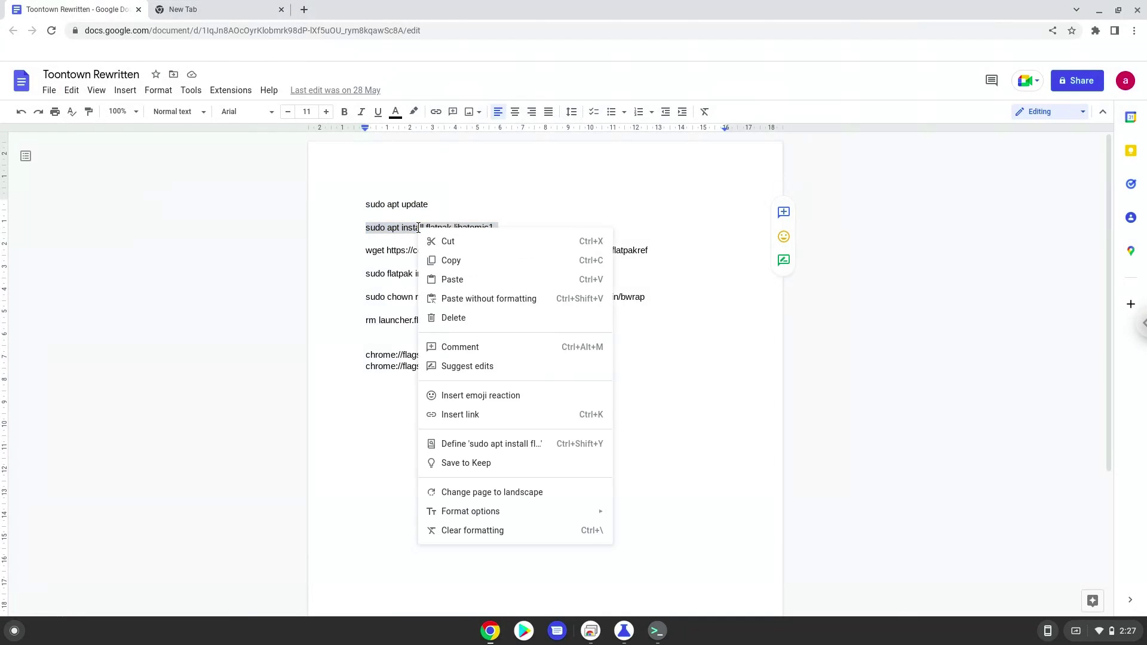
click(440, 263)
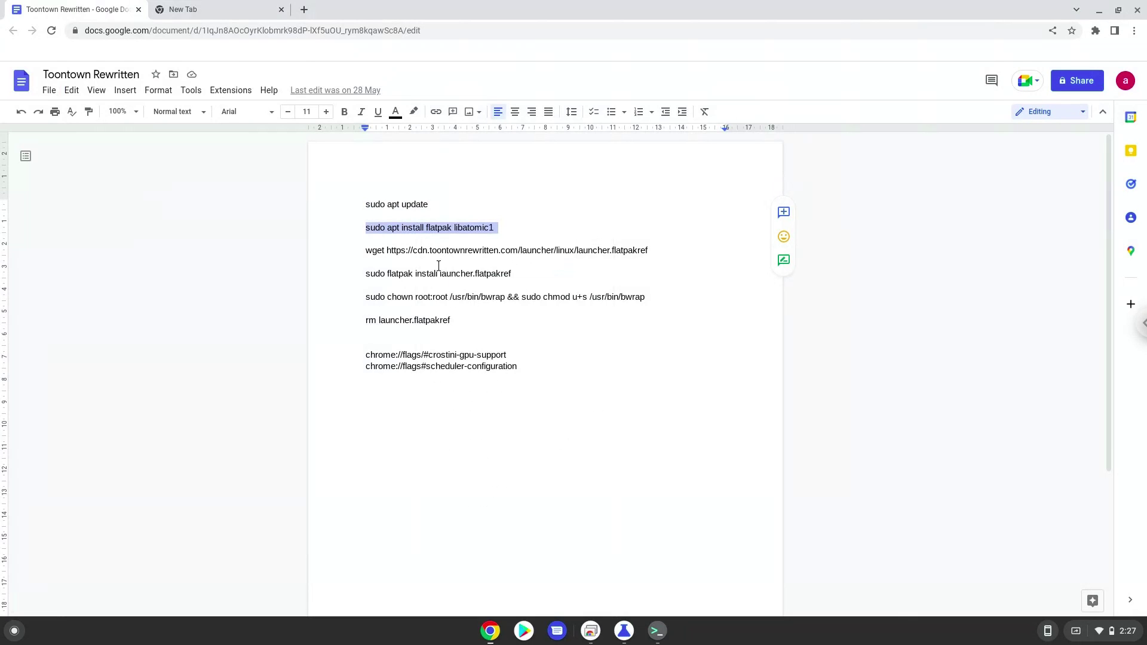
click(655, 634)
key(ctrl+shift+v)
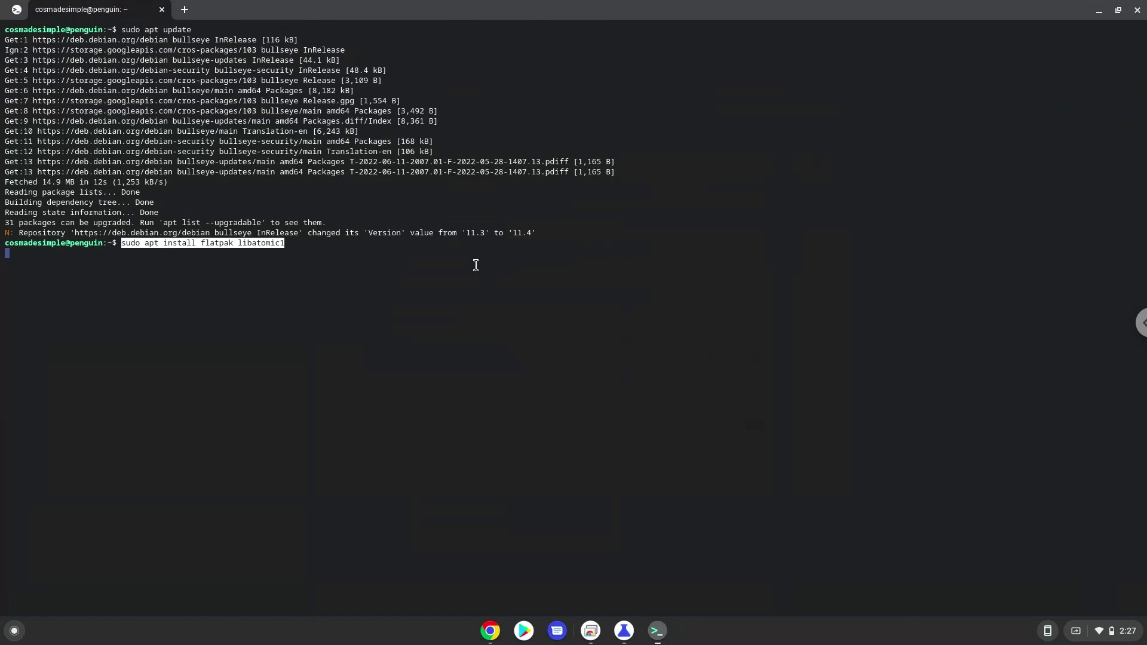
key(Return)
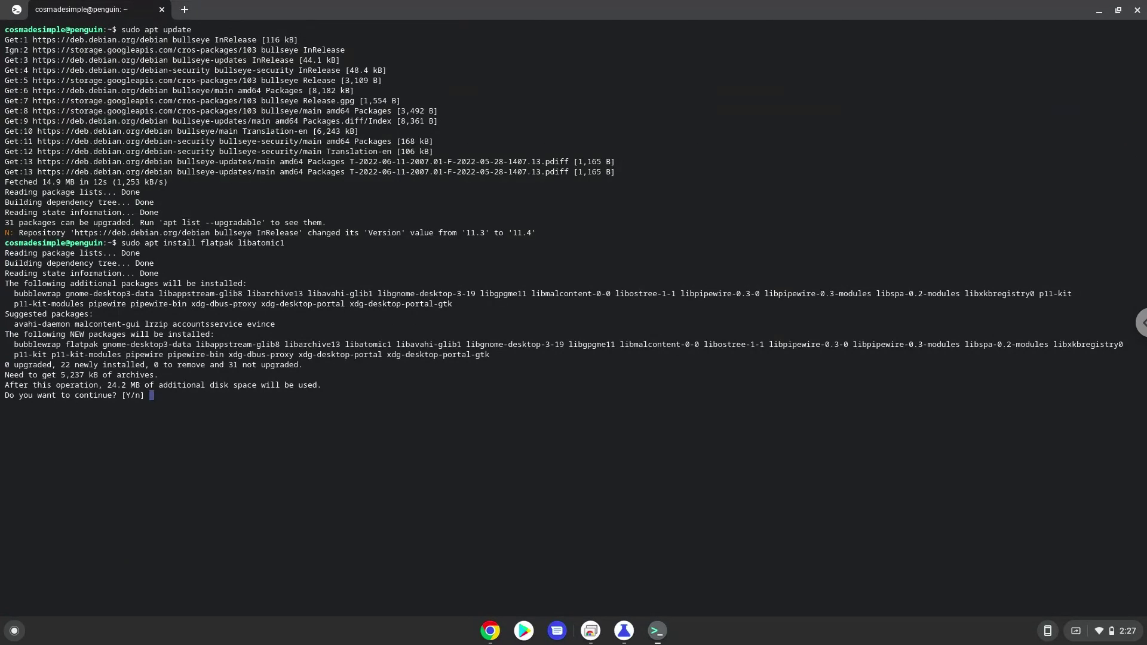
key(Return)
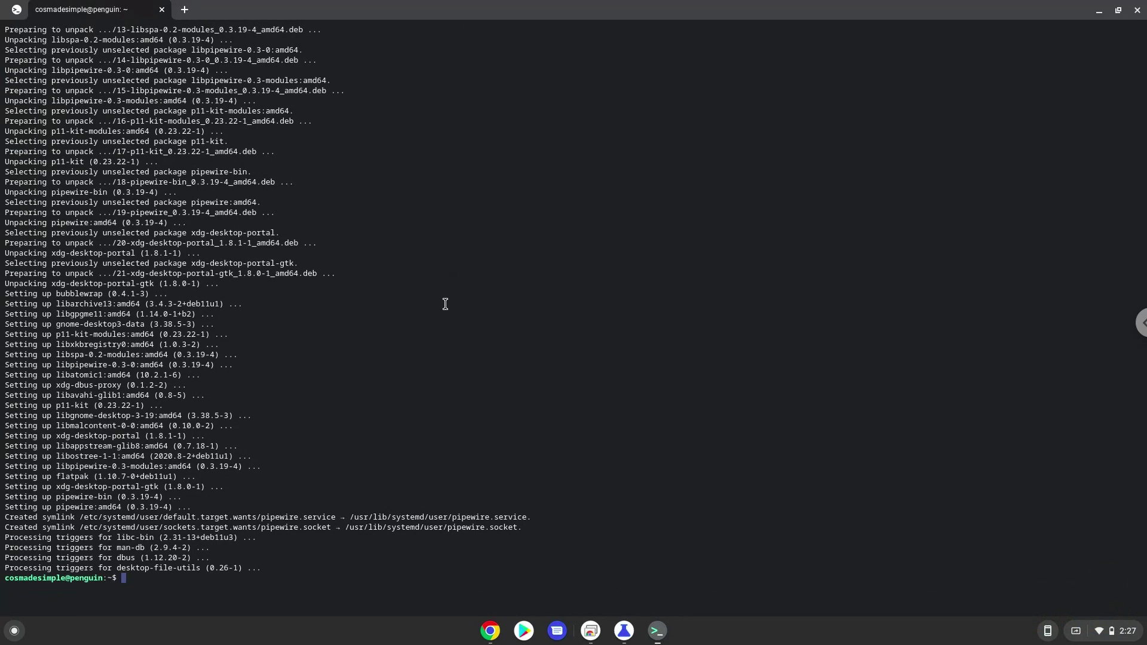
click(490, 632)
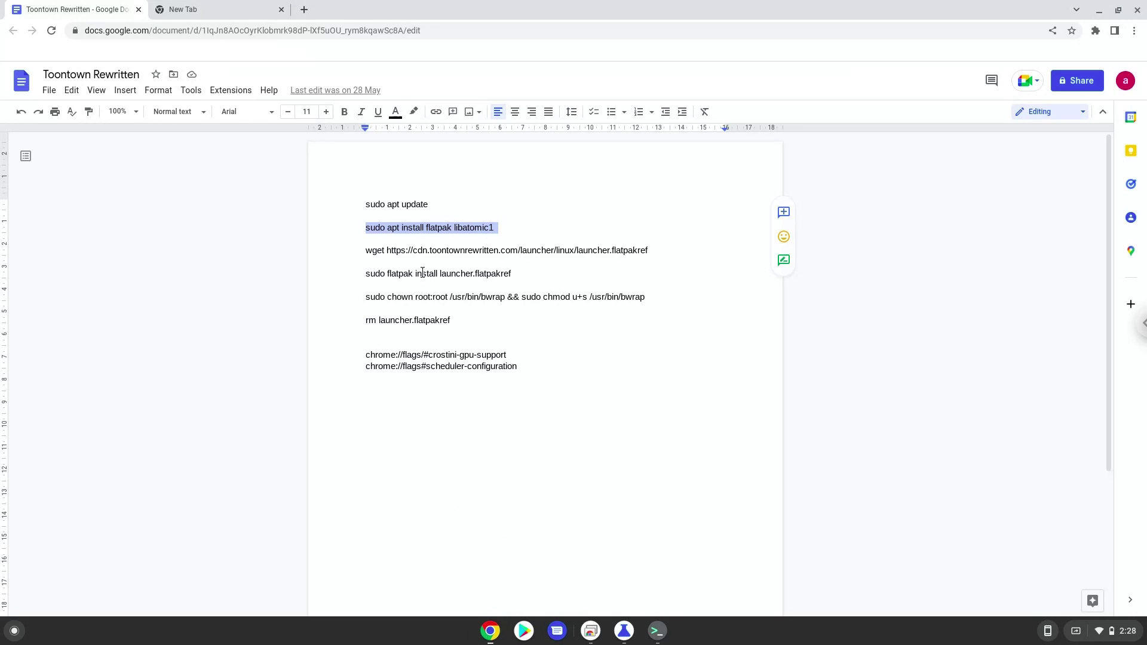
triple_click(421, 254)
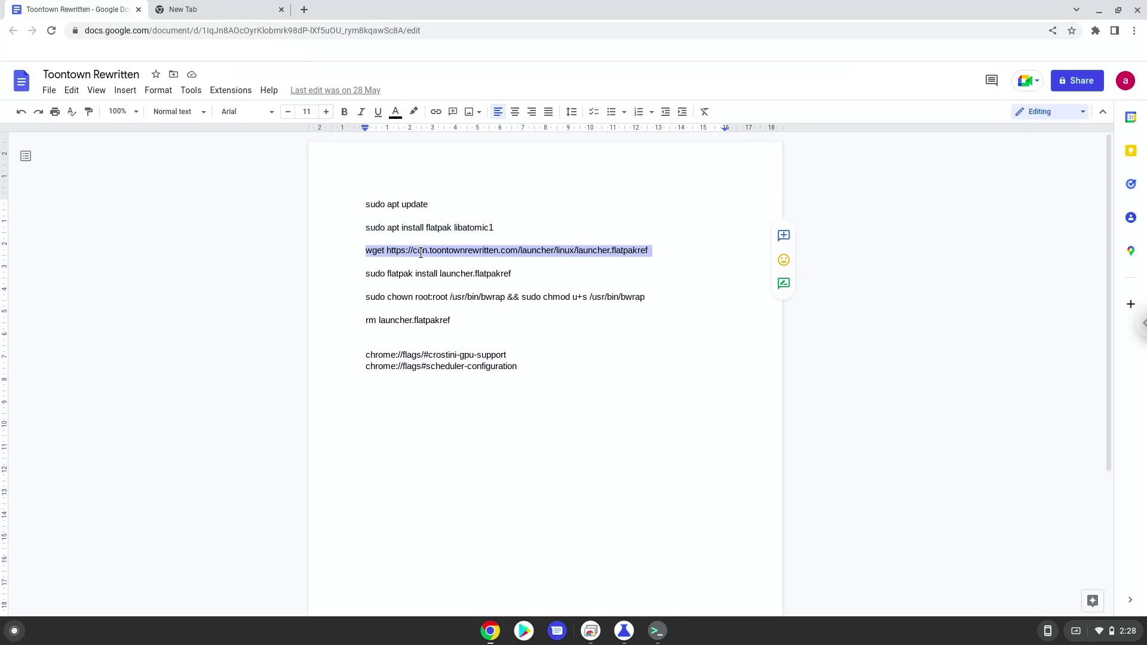
right_click(420, 254)
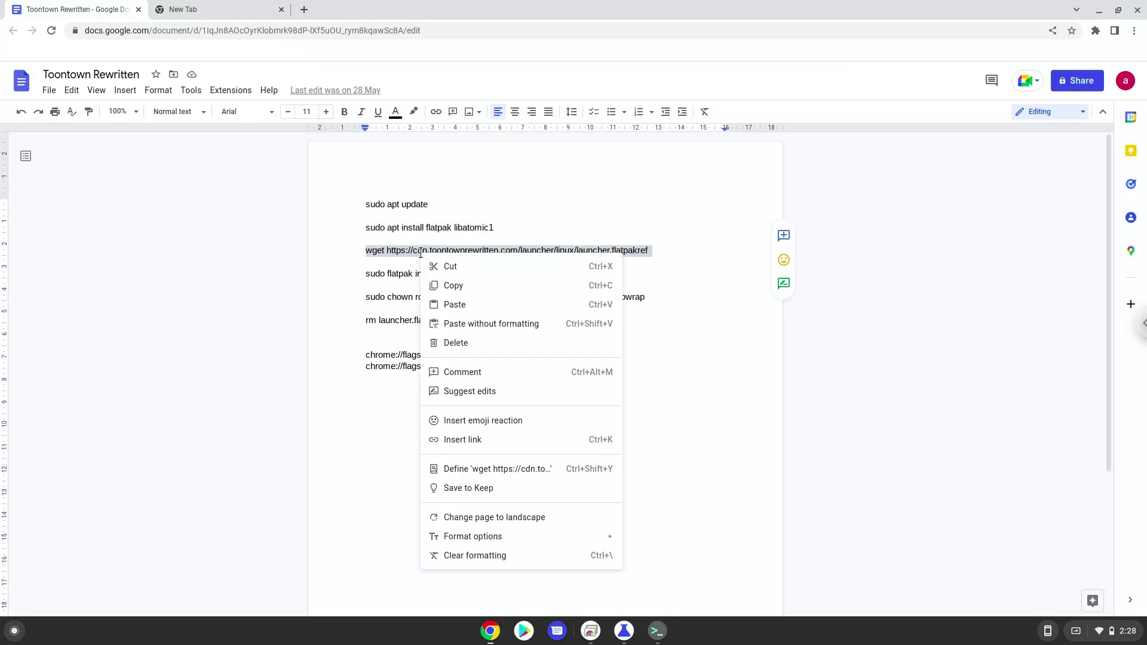
click(449, 286)
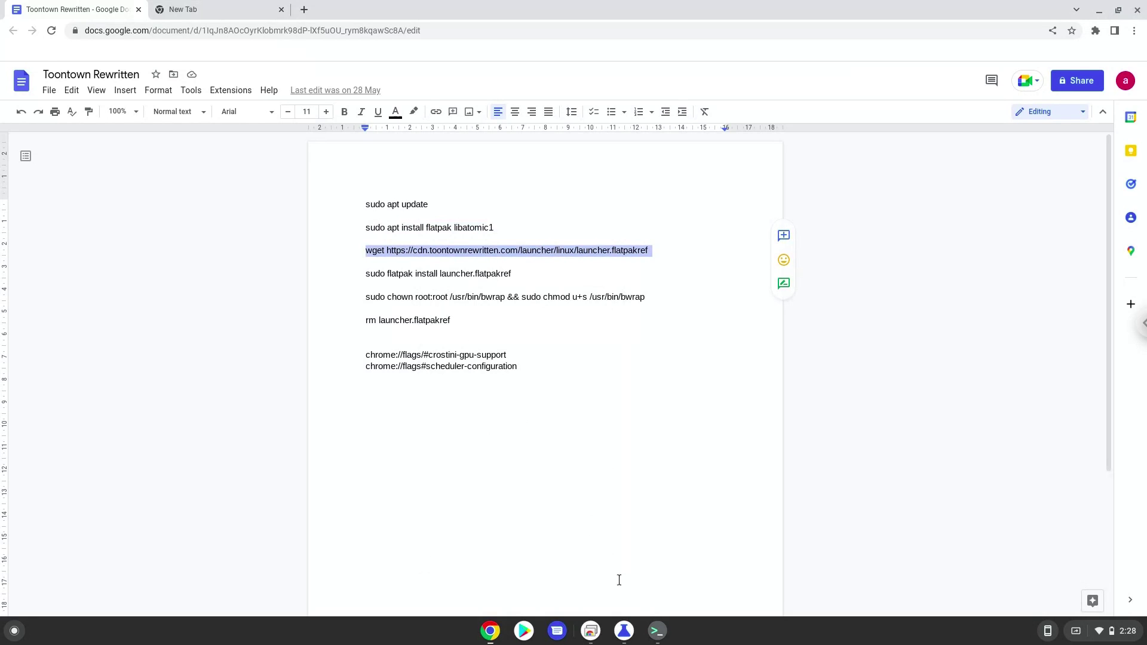
click(658, 631)
key(ctrl+shift+v)
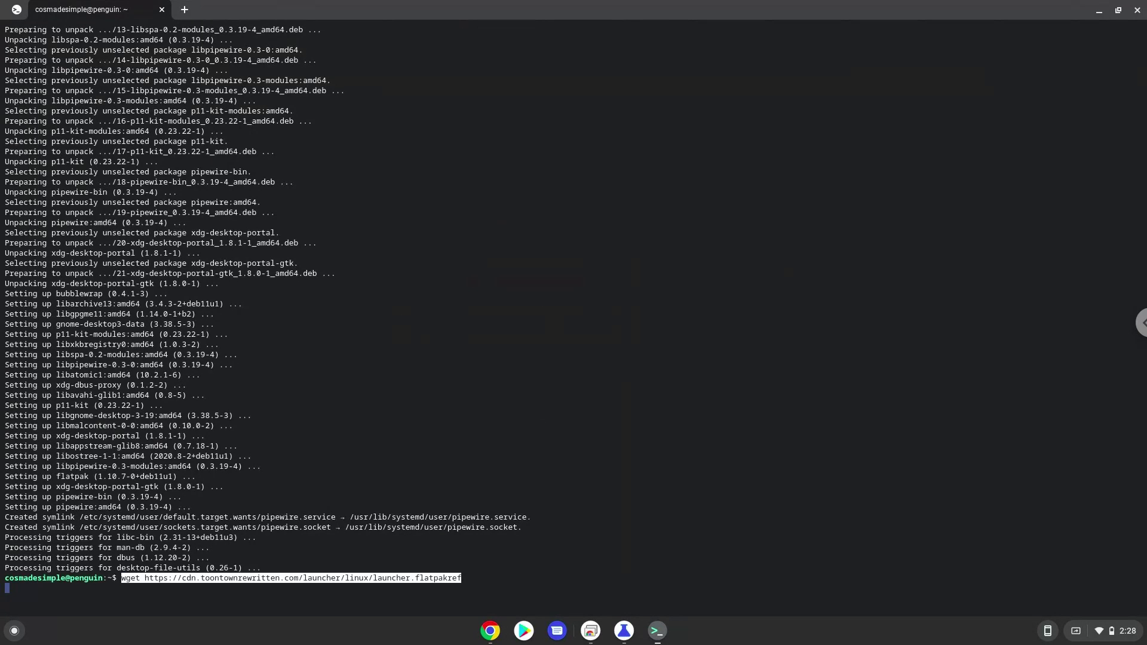
key(Return)
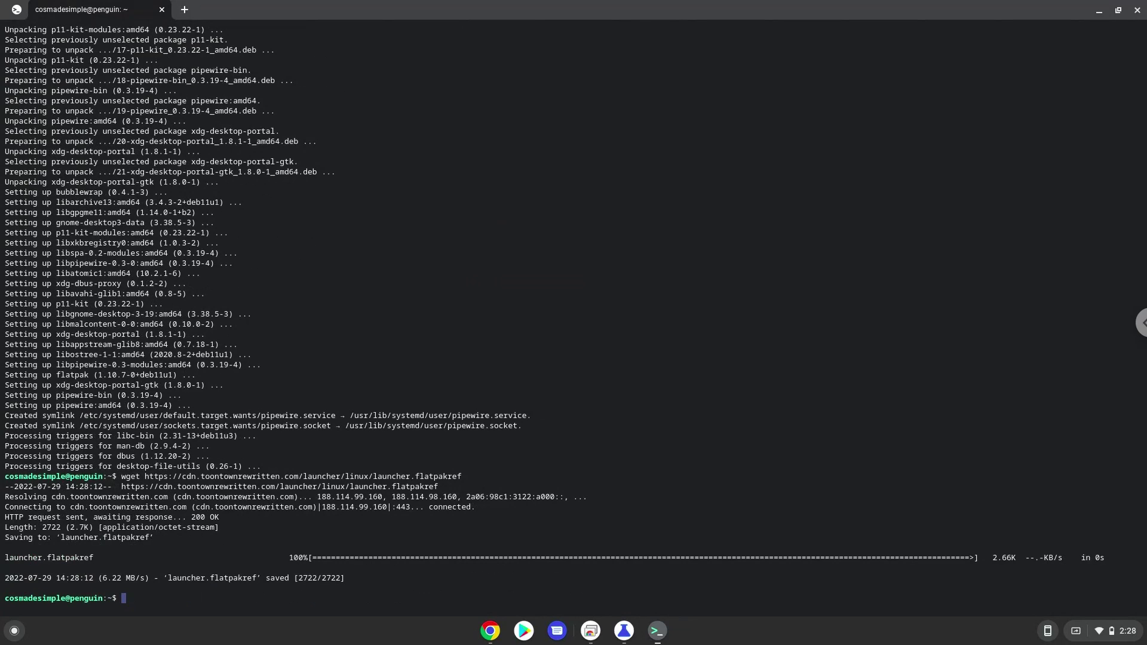
Copy "sudo flatpak install launcher.flatpakref" from the document, run it in Terminal, and accept configuring flathub as a new remote.
click(490, 632)
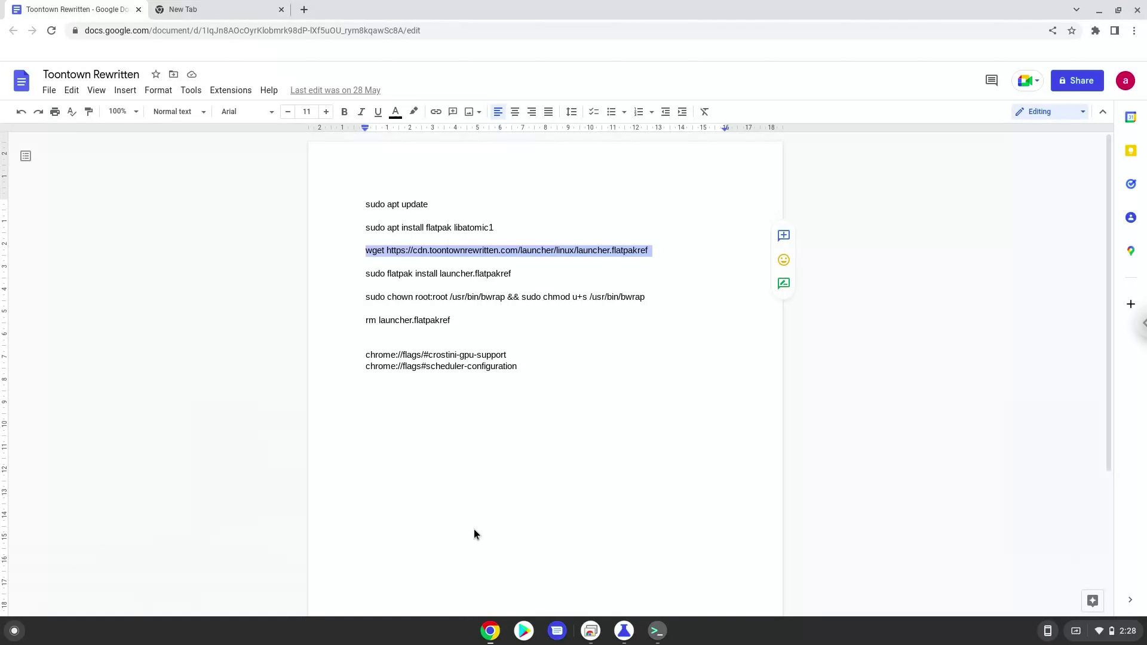
triple_click(420, 273)
right_click(420, 273)
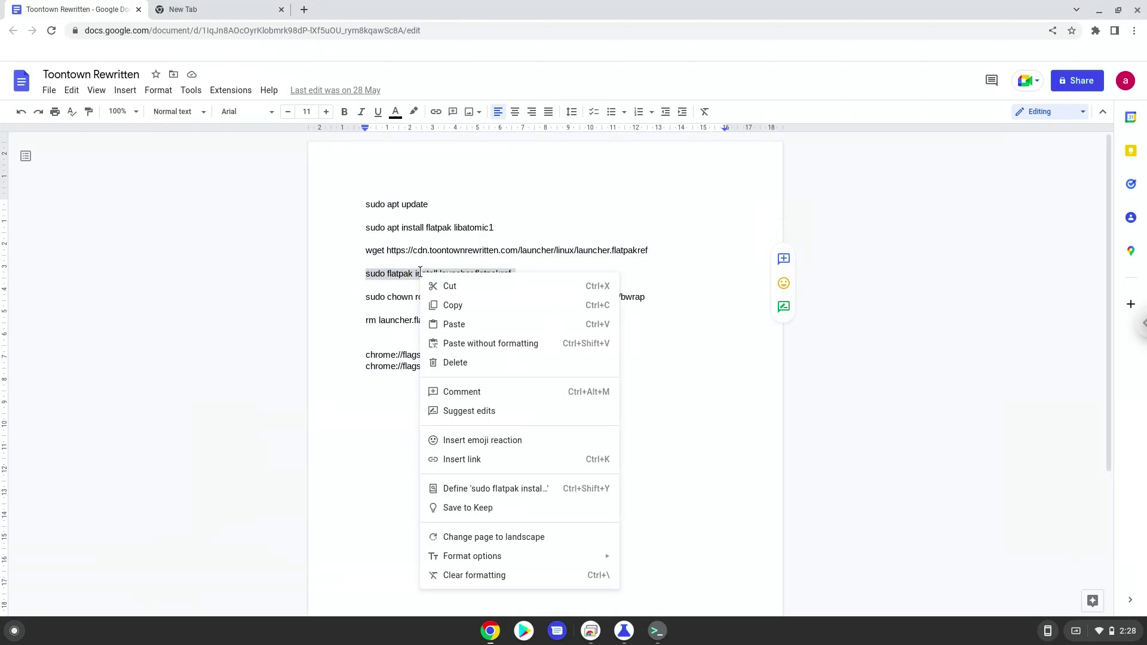
click(450, 304)
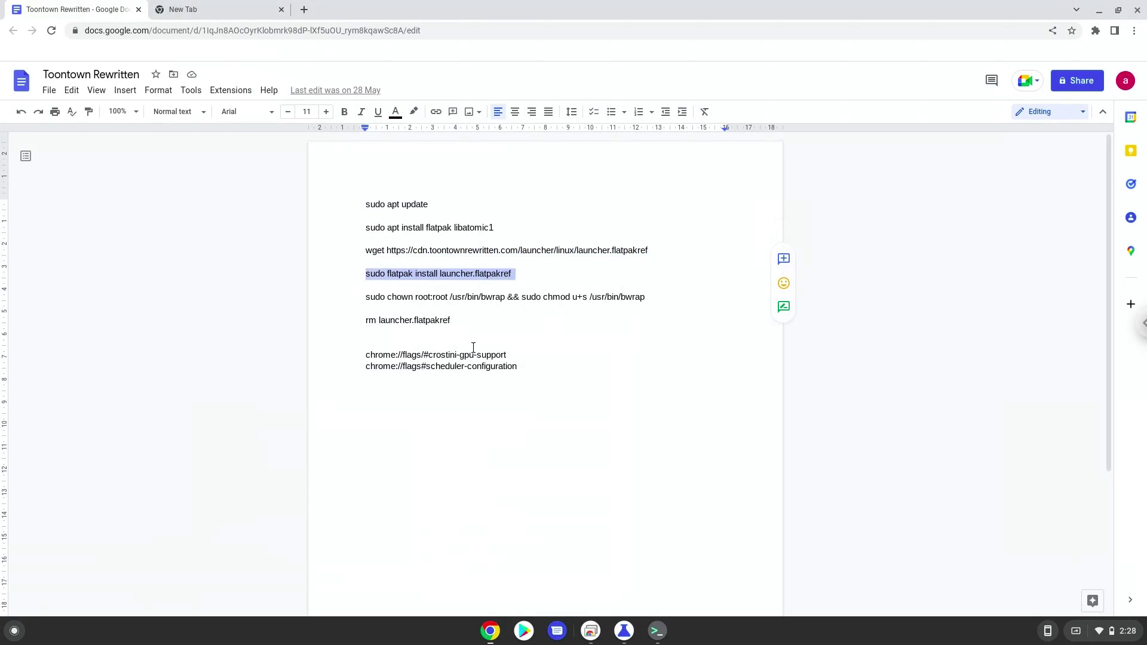
click(656, 637)
key(ctrl+shift+v)
key(Return)
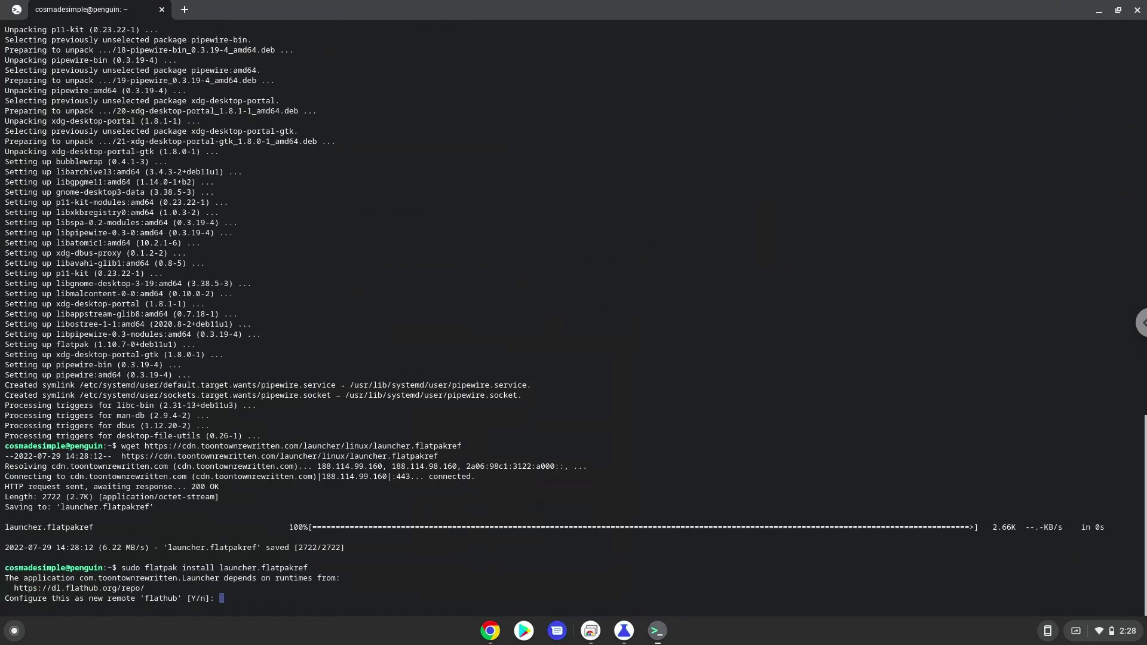
key(Return)
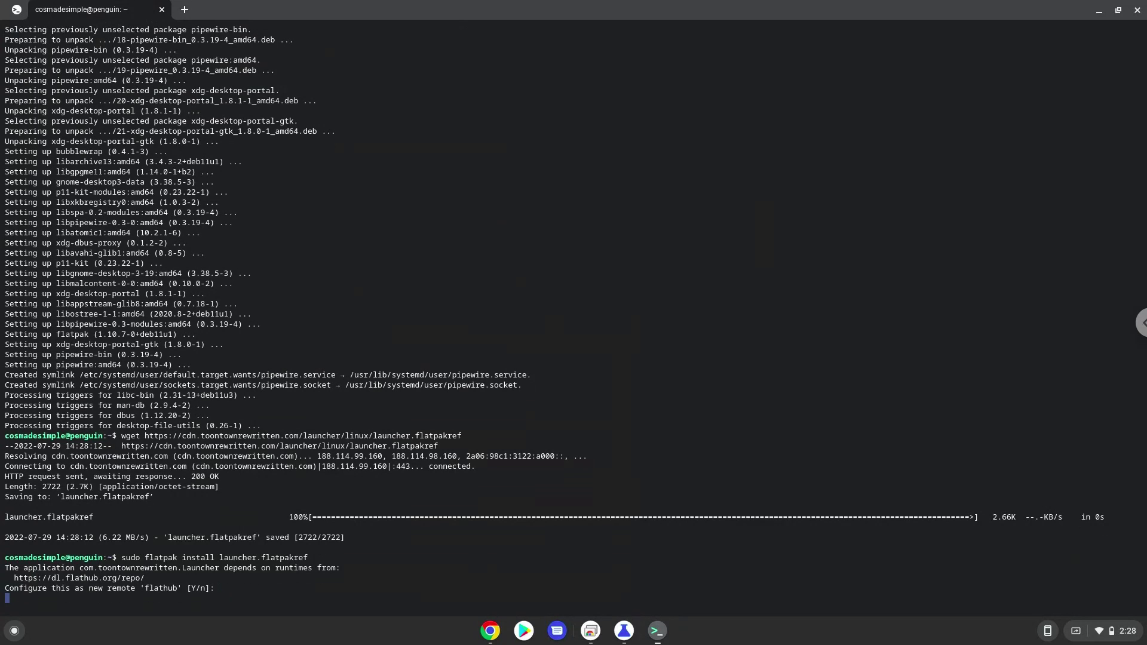
Accept installing the required org.kde.Platform runtime and proceed with the Toontown Rewritten launcher installation.
key(Return)
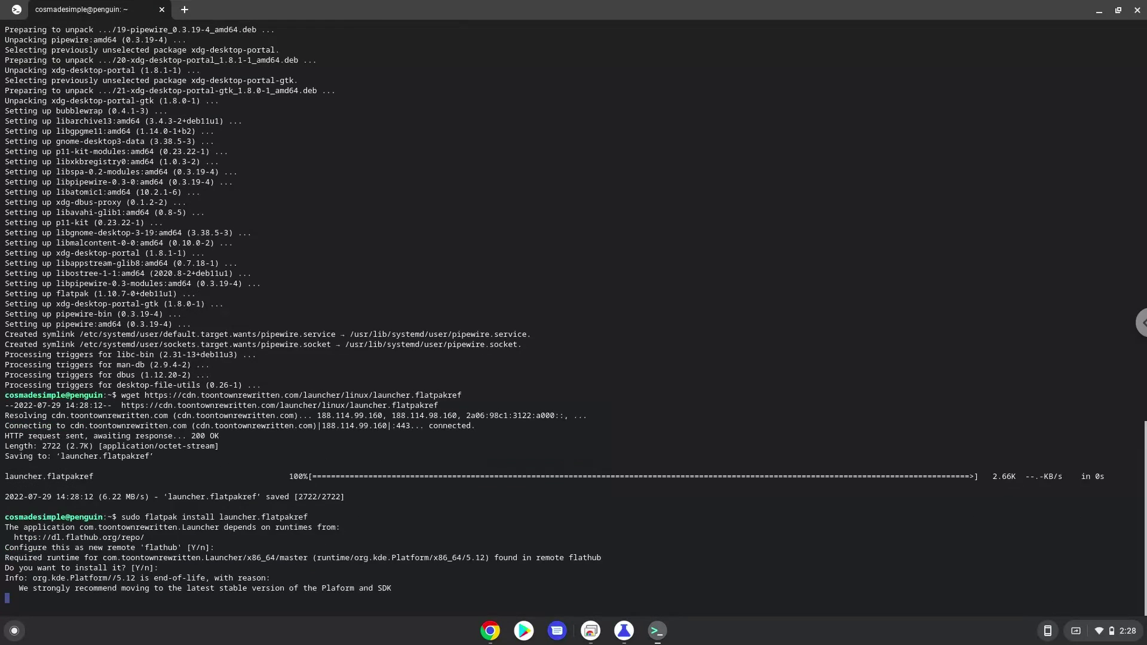
key(Return)
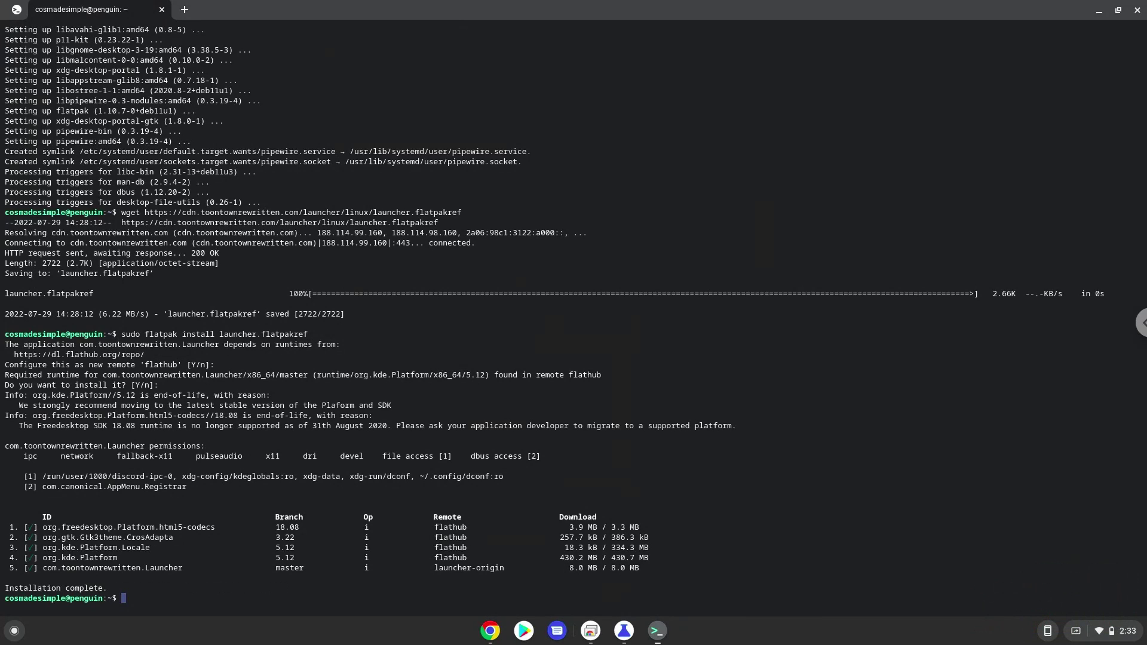
Copy "sudo chown root:root /usr/bin/bwrap && sudo chmod u+s /usr/bin/bwrap" from the Google Docs document and run it in Terminal.
click(483, 635)
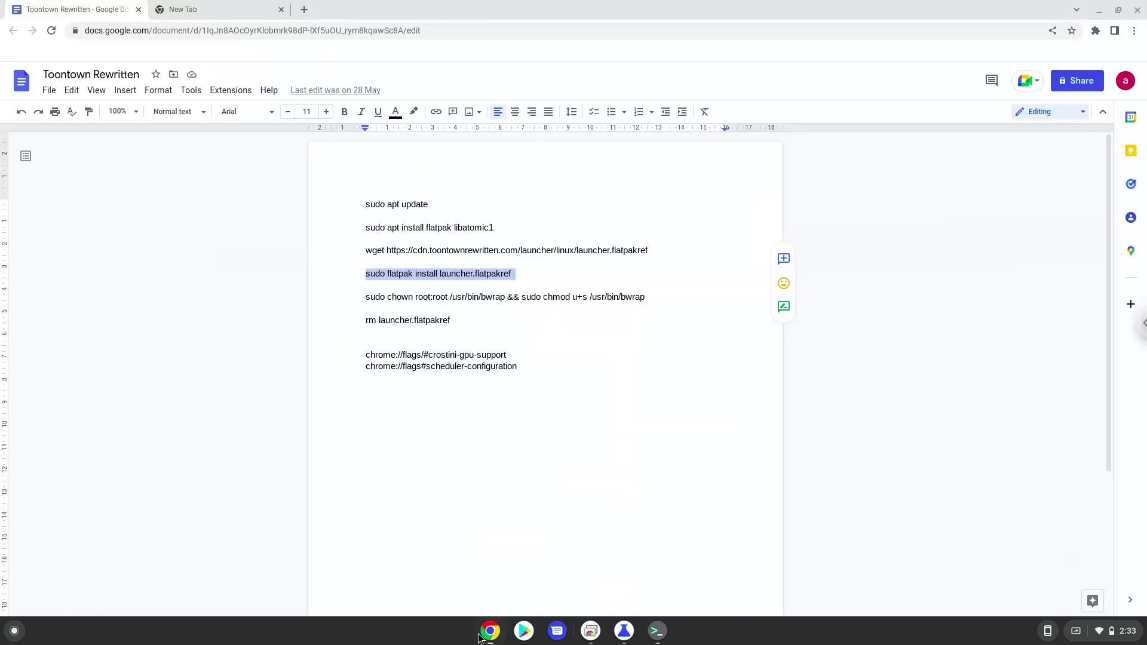
triple_click(458, 300)
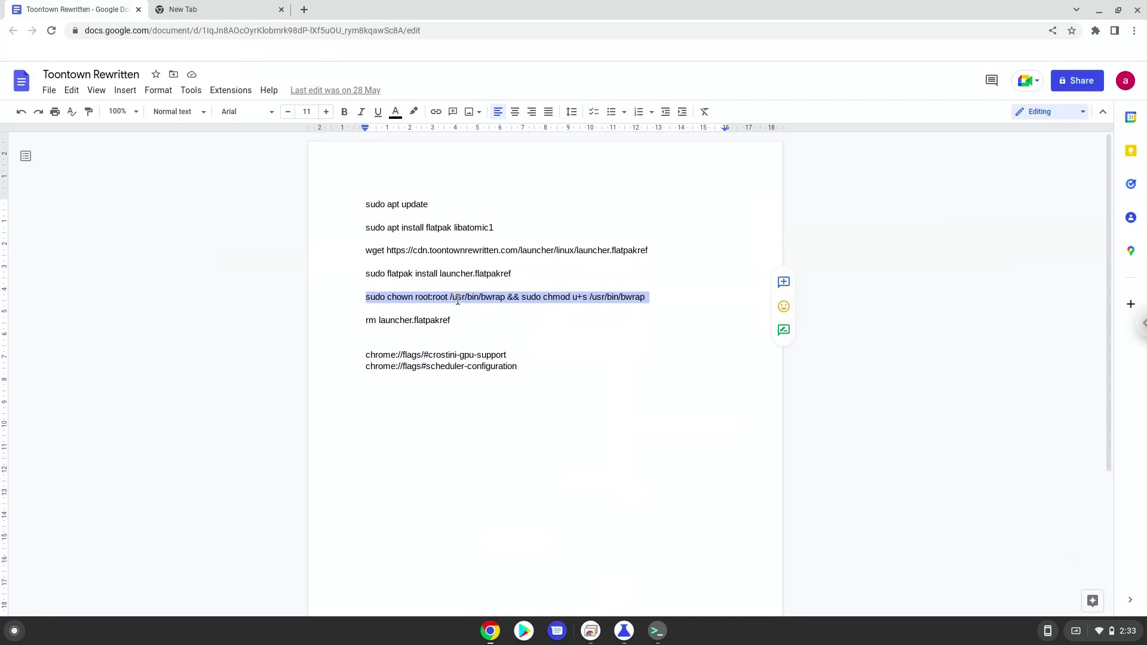
right_click(458, 300)
click(487, 331)
click(656, 630)
key(ctrl+shift+v)
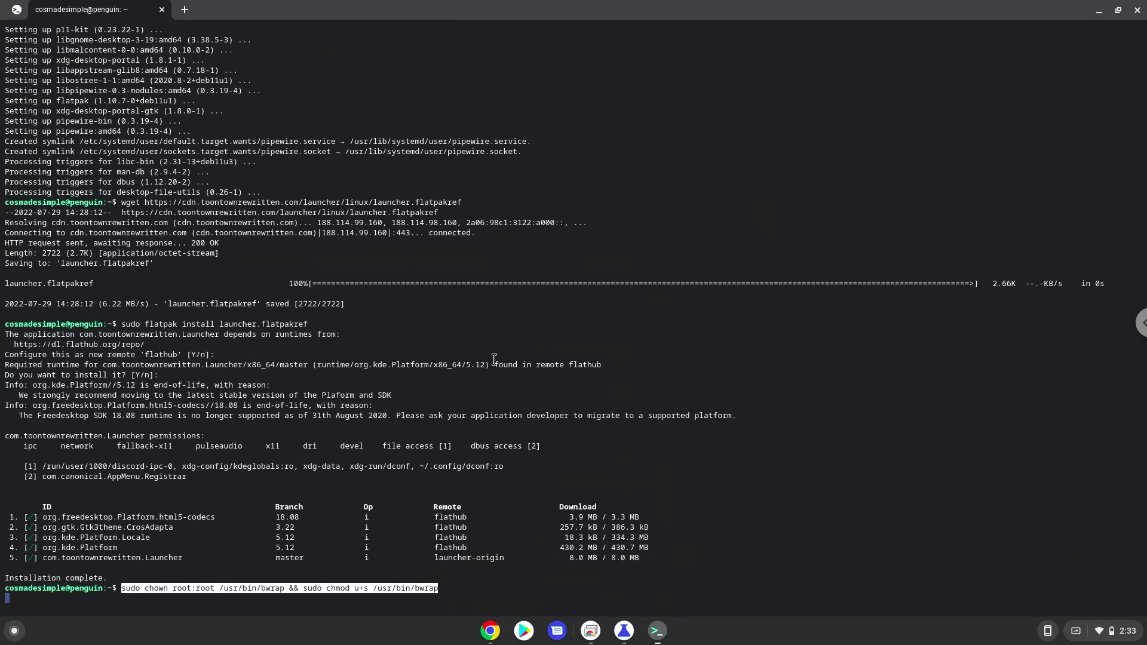
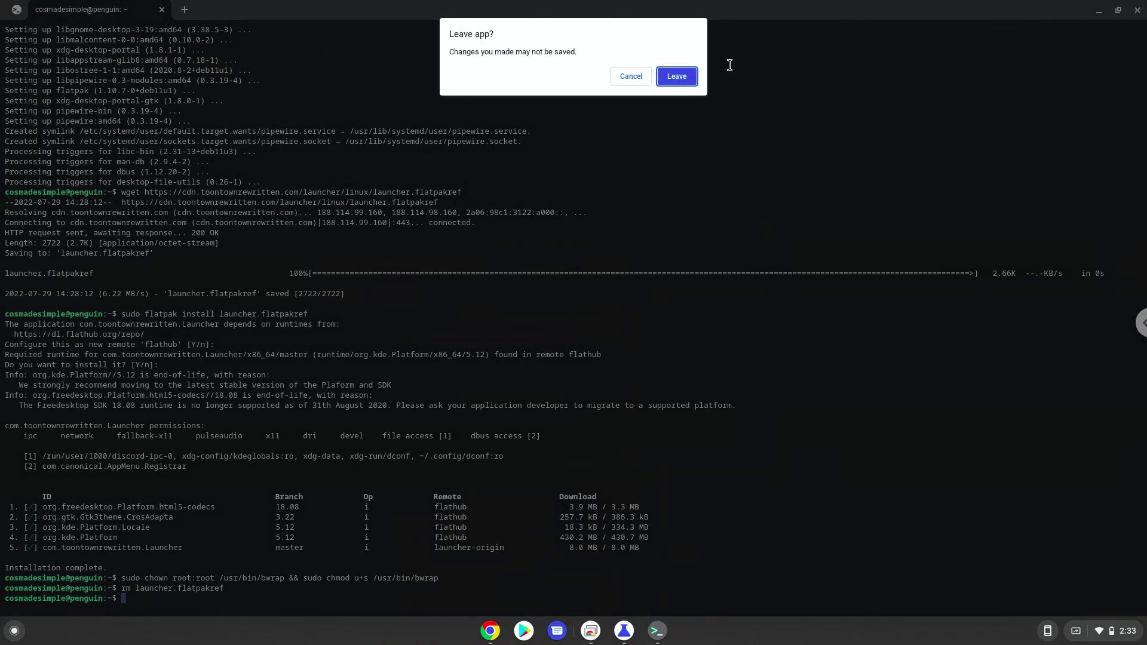
Close the Terminal session, confirming to leave it, and close the document and Experiments windows.
click(666, 77)
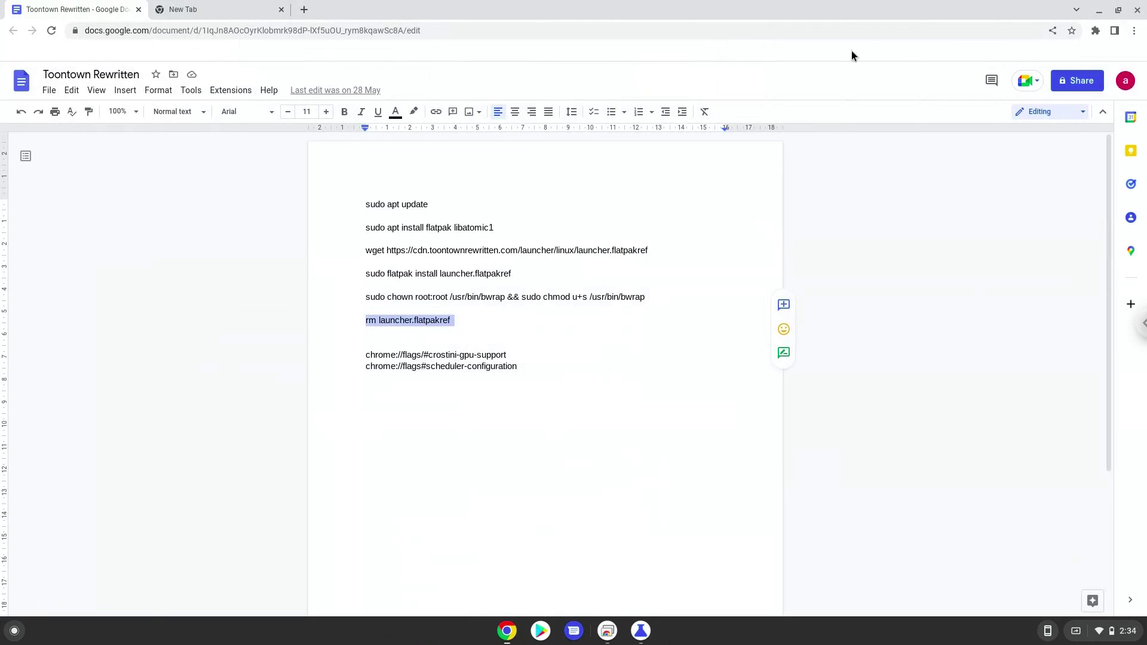
click(1138, 16)
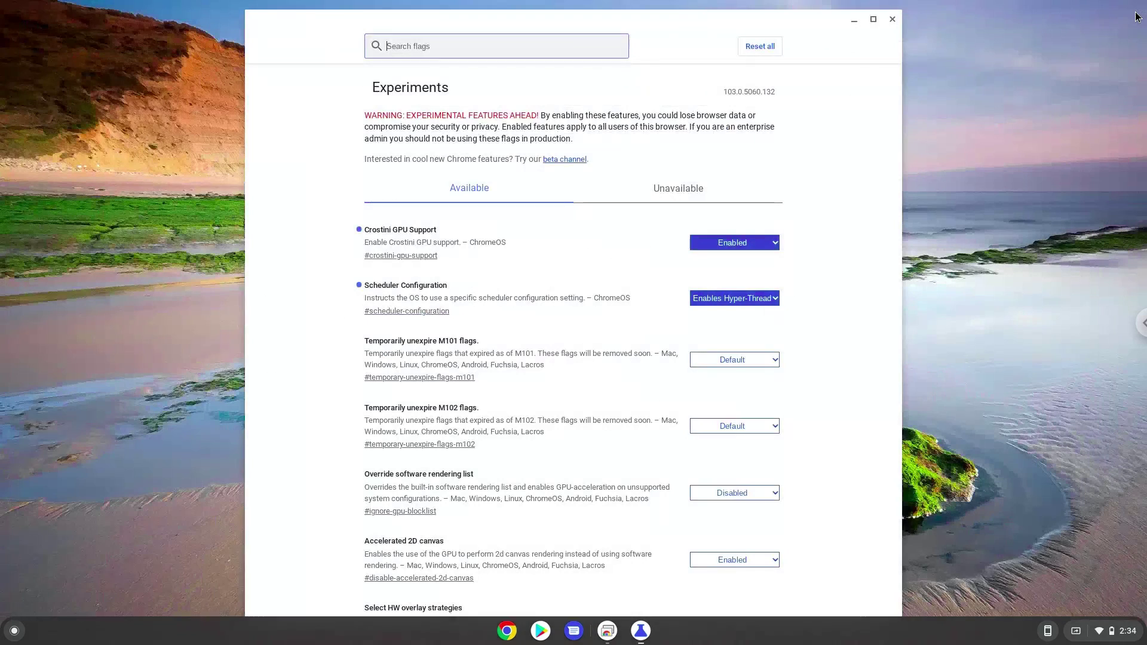
click(893, 18)
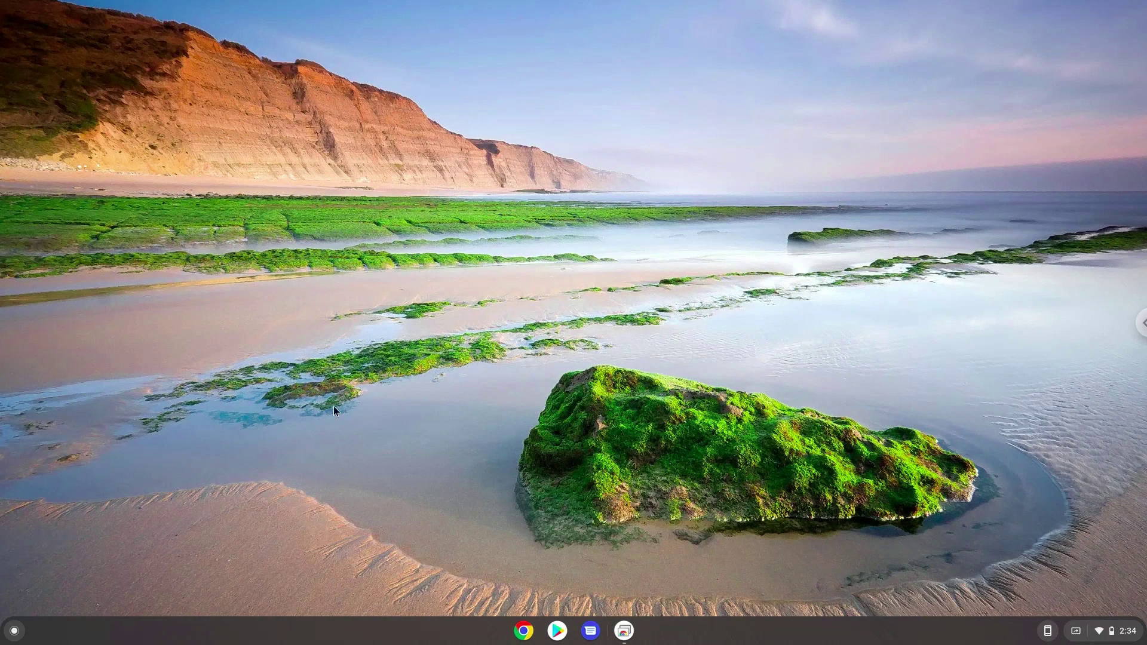
Launch the newly installed Toontown Rewritten app and maximize the game window.
click(6, 640)
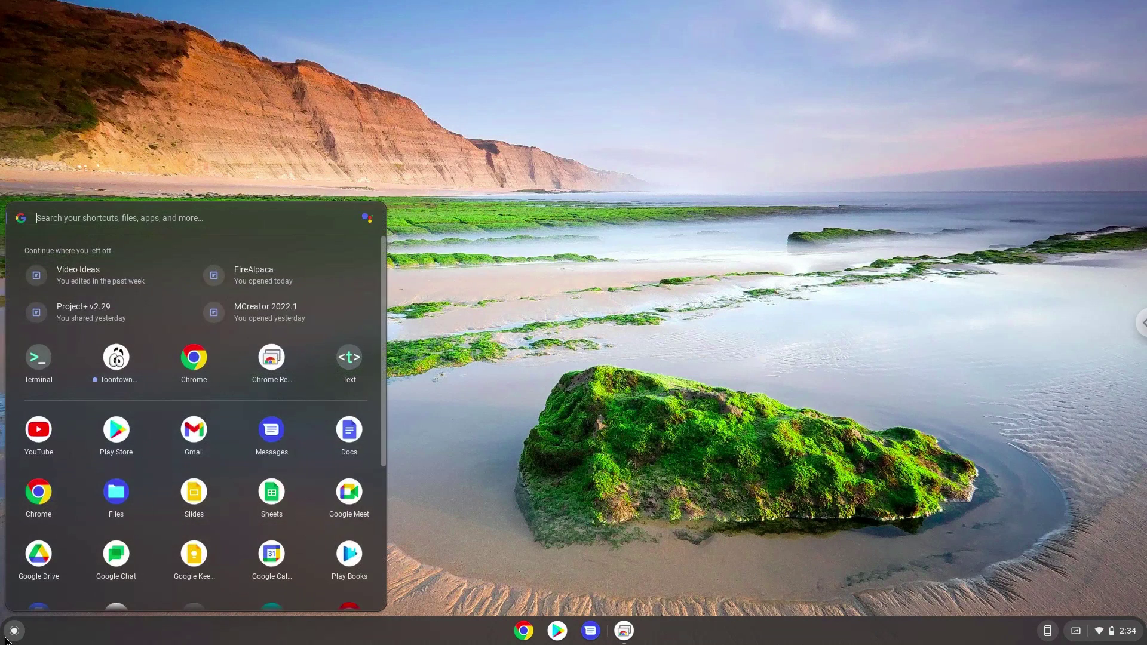
click(120, 364)
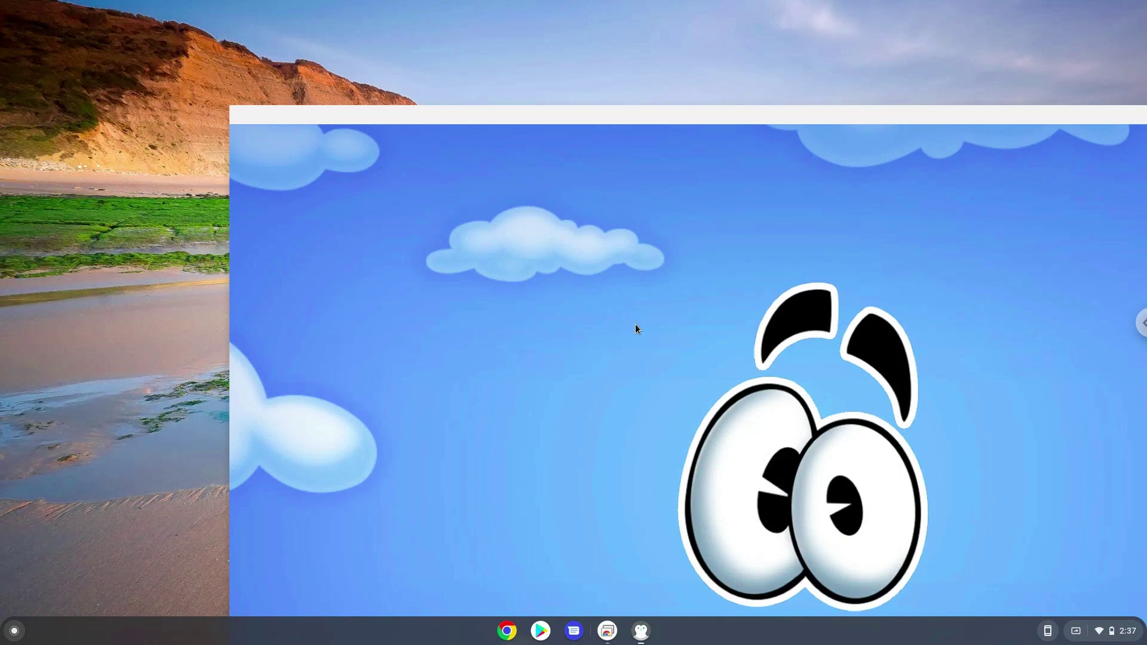
double_click(584, 114)
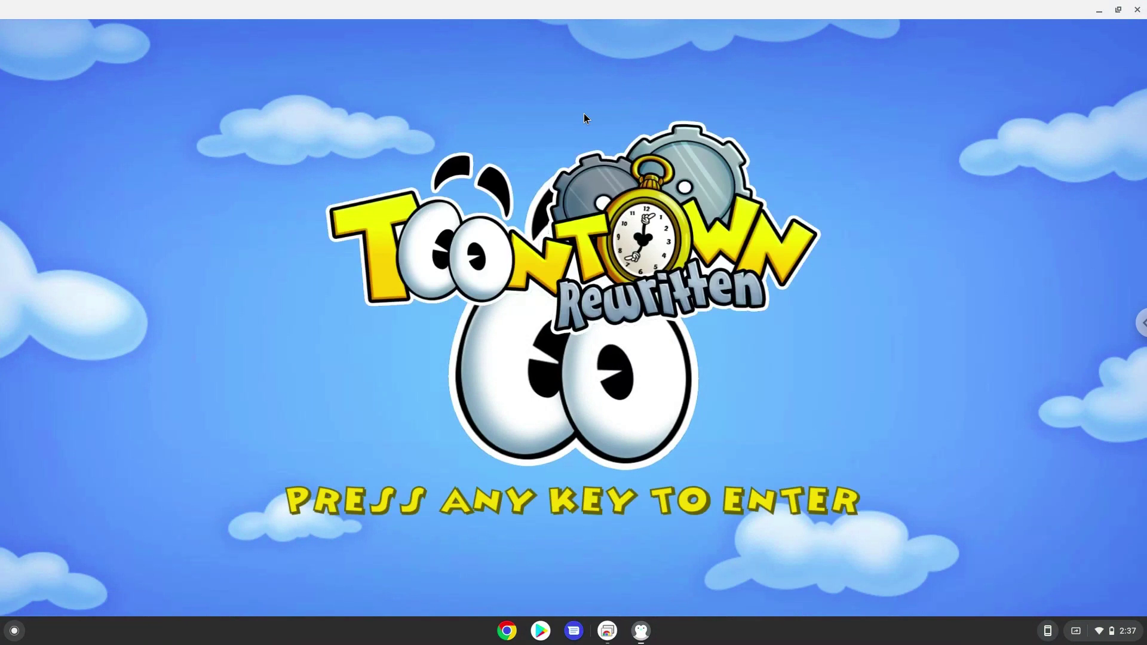
Enter the game from the title screen and start playing with the existing mouse toon Butch.
key(Return)
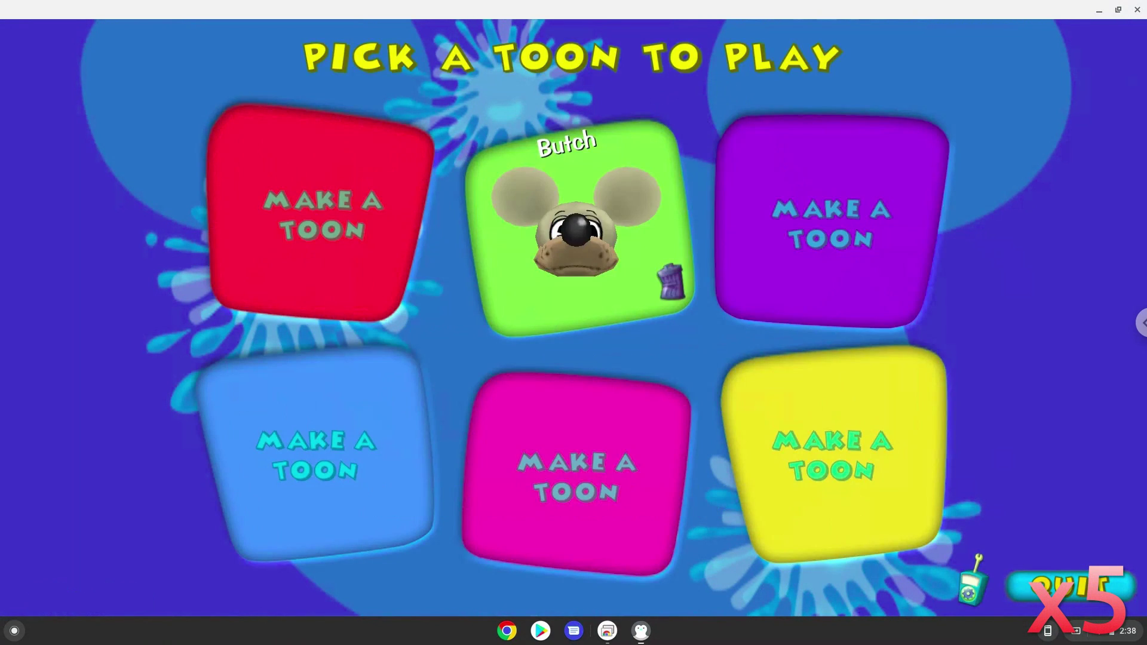
click(605, 174)
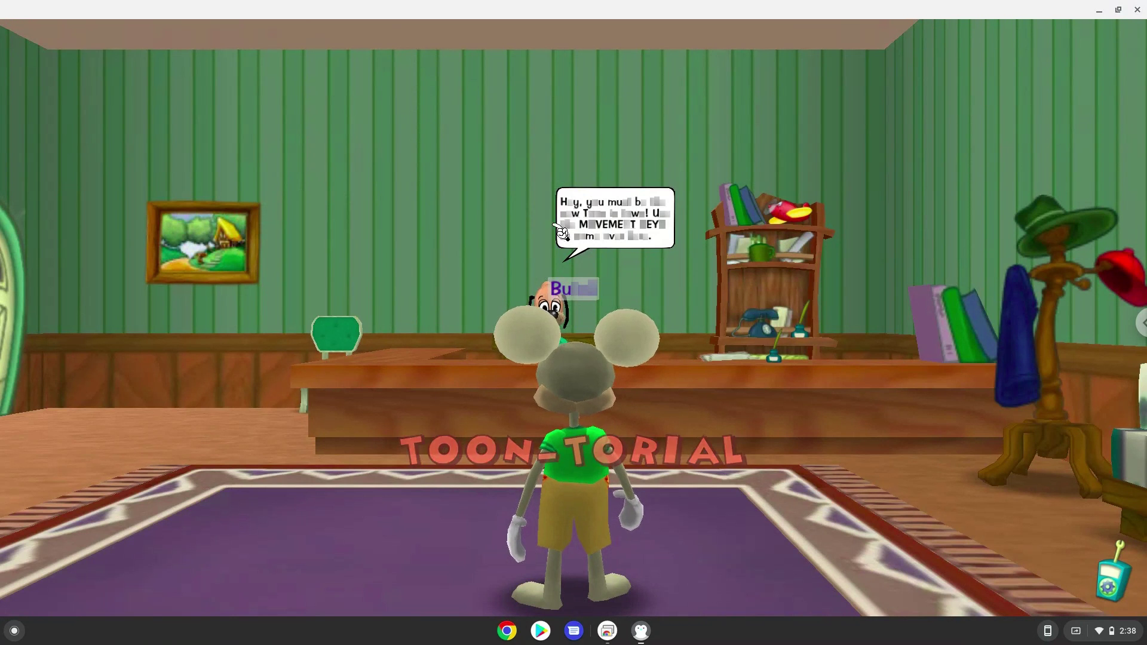
Set the Display Mode to Windowed in the game's video options, apply the change and dismiss the resulting dialogs.
click(1113, 588)
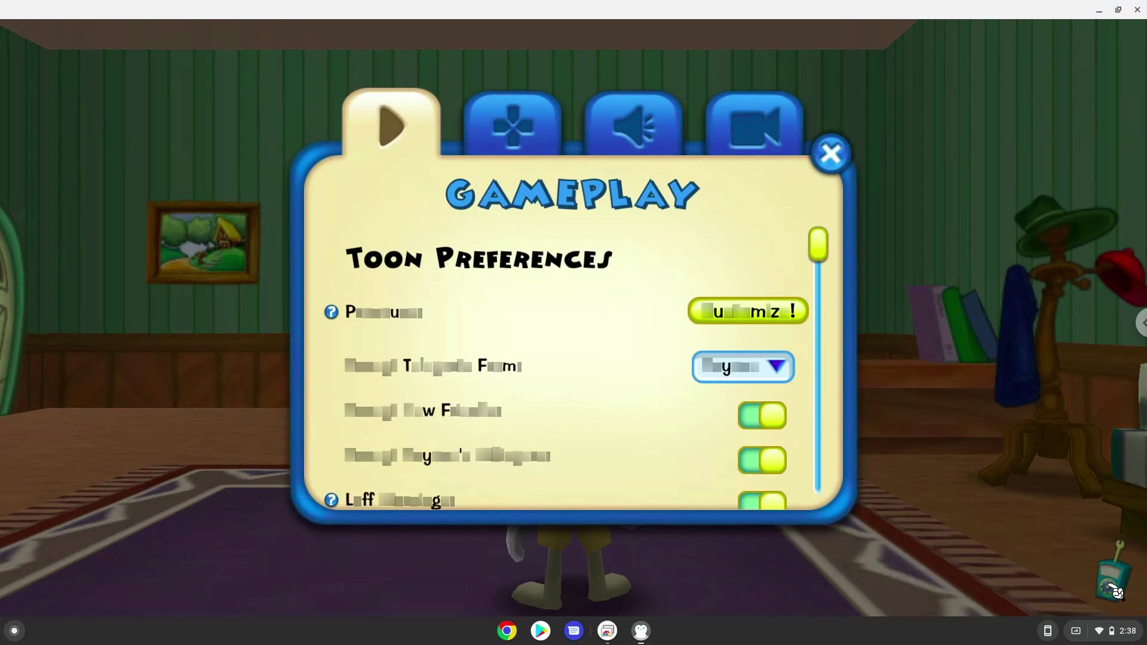
click(763, 136)
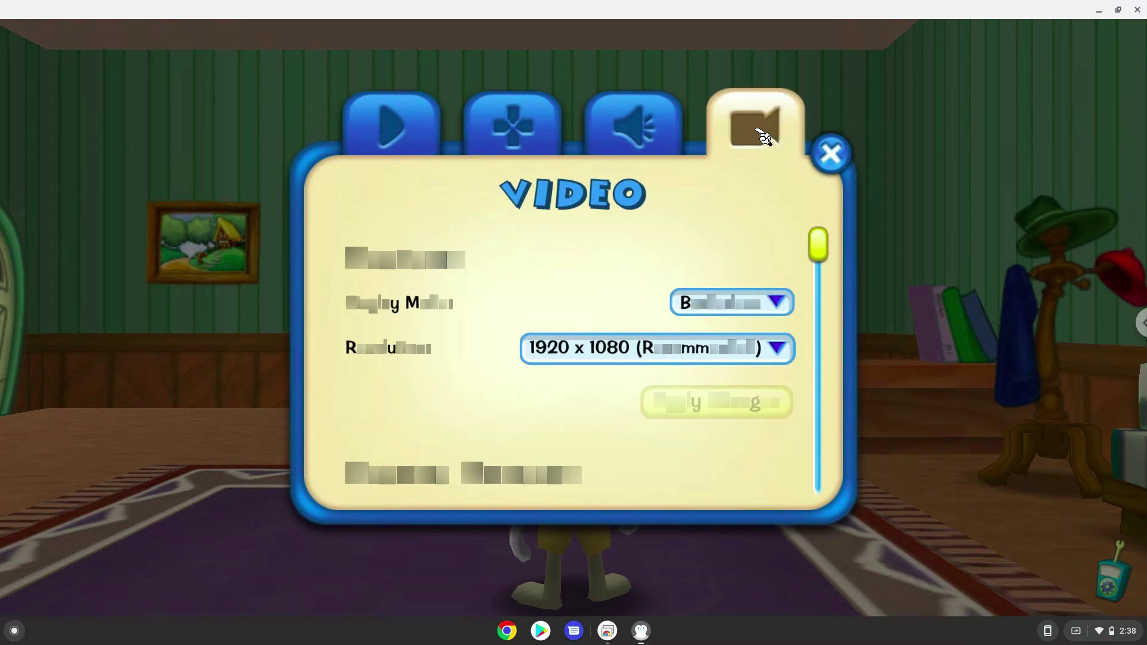
click(730, 306)
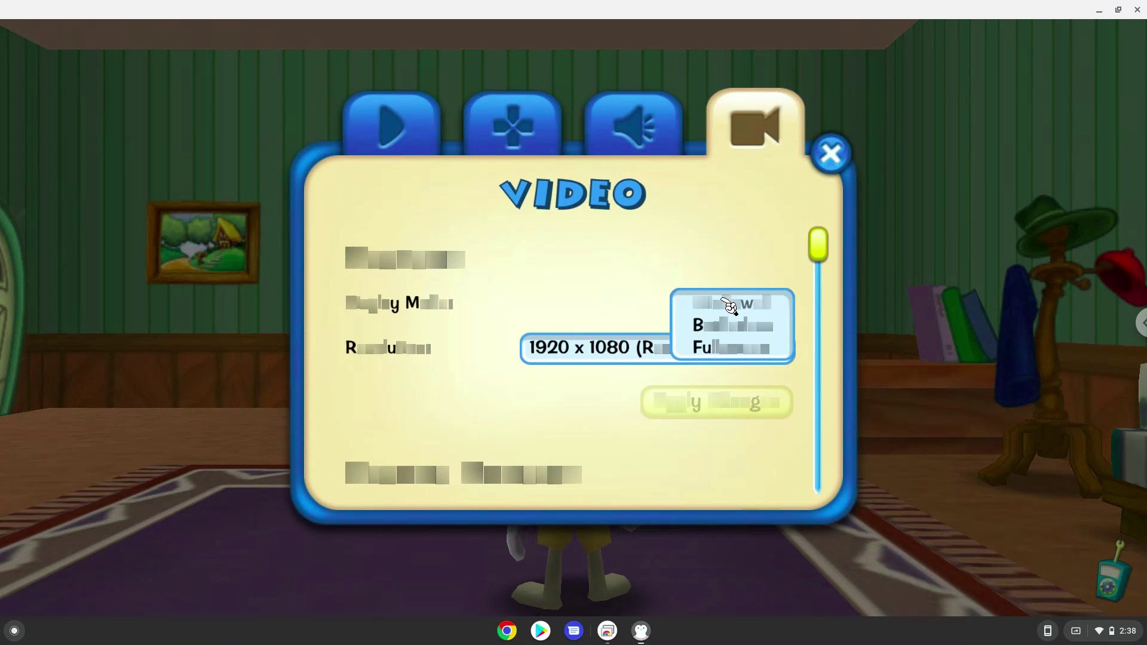
click(731, 328)
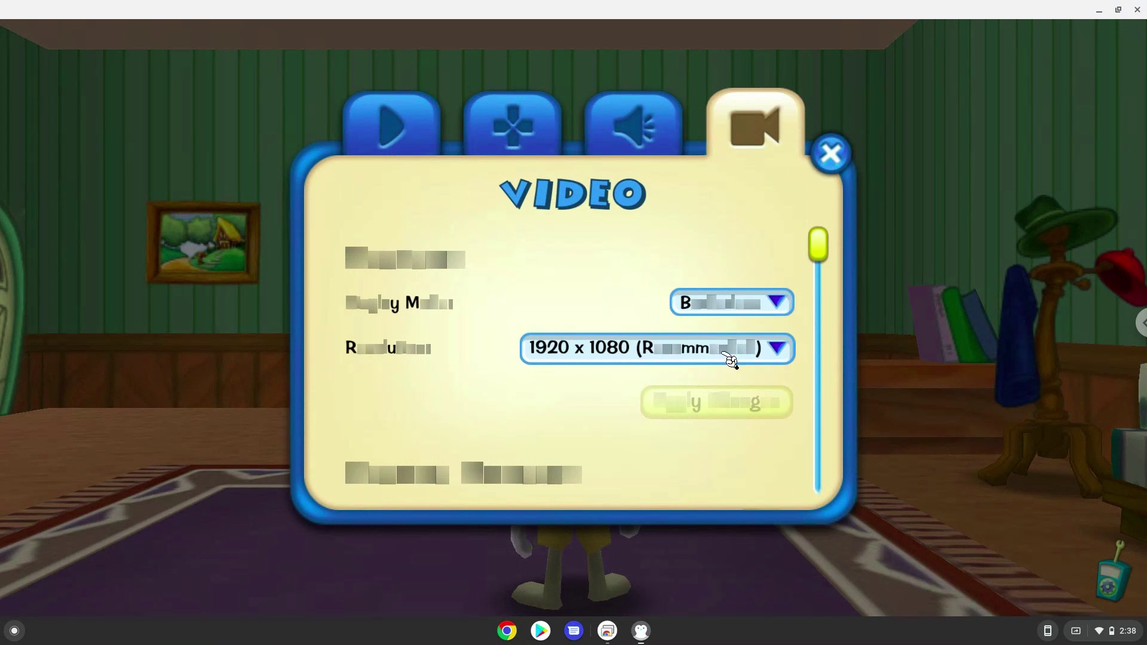
click(730, 306)
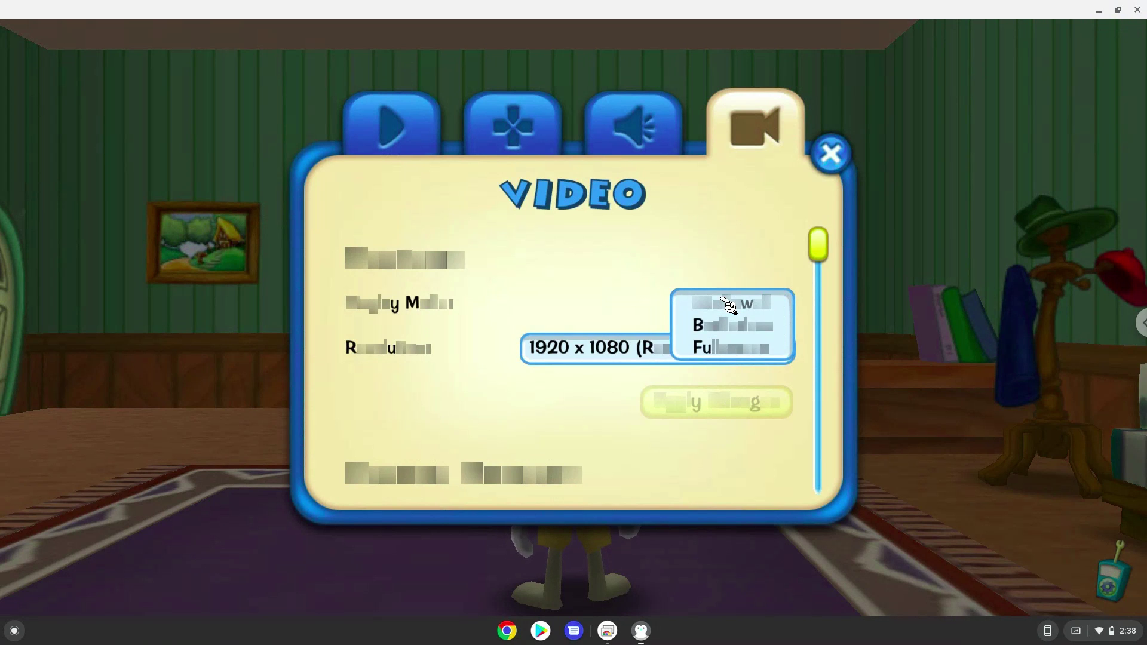
click(730, 306)
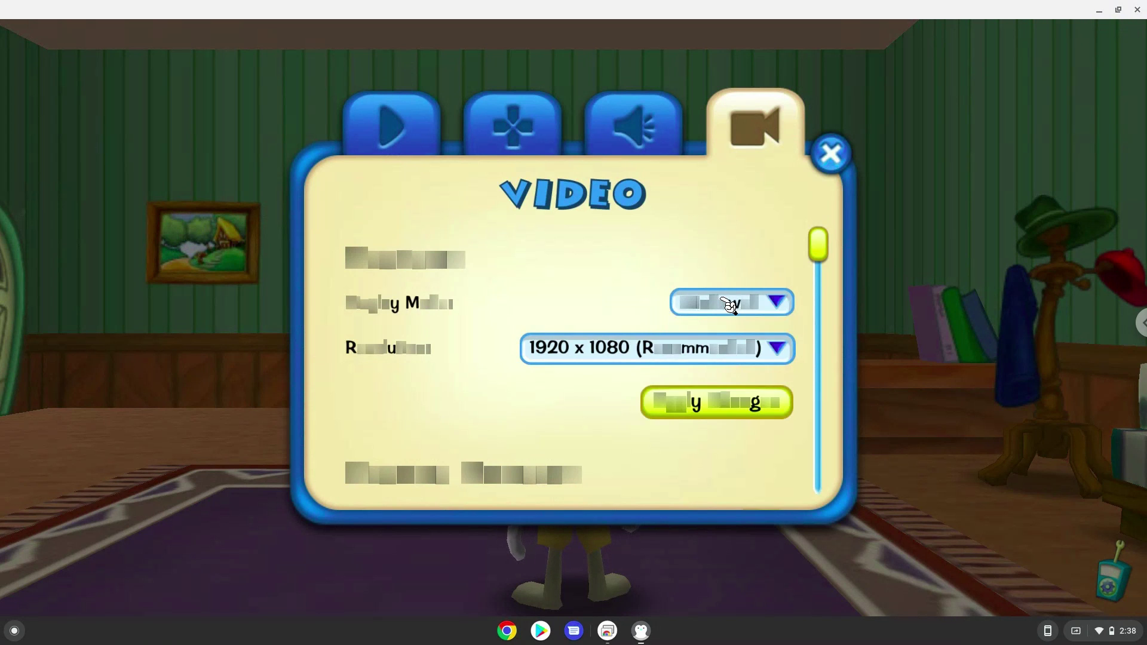
click(714, 396)
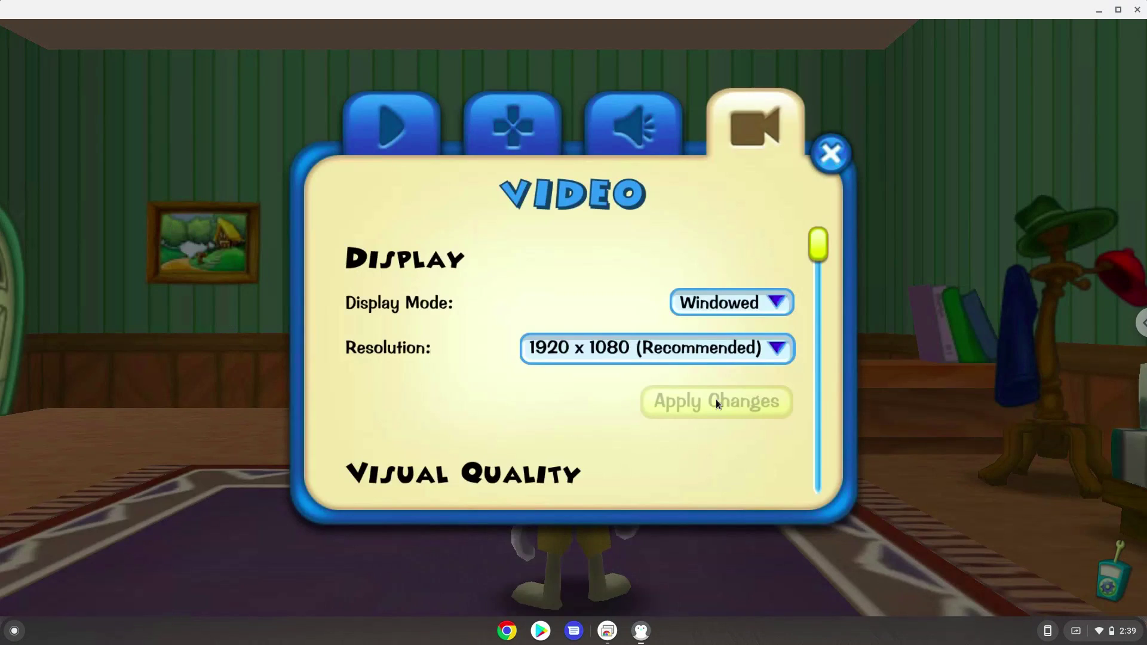
click(571, 424)
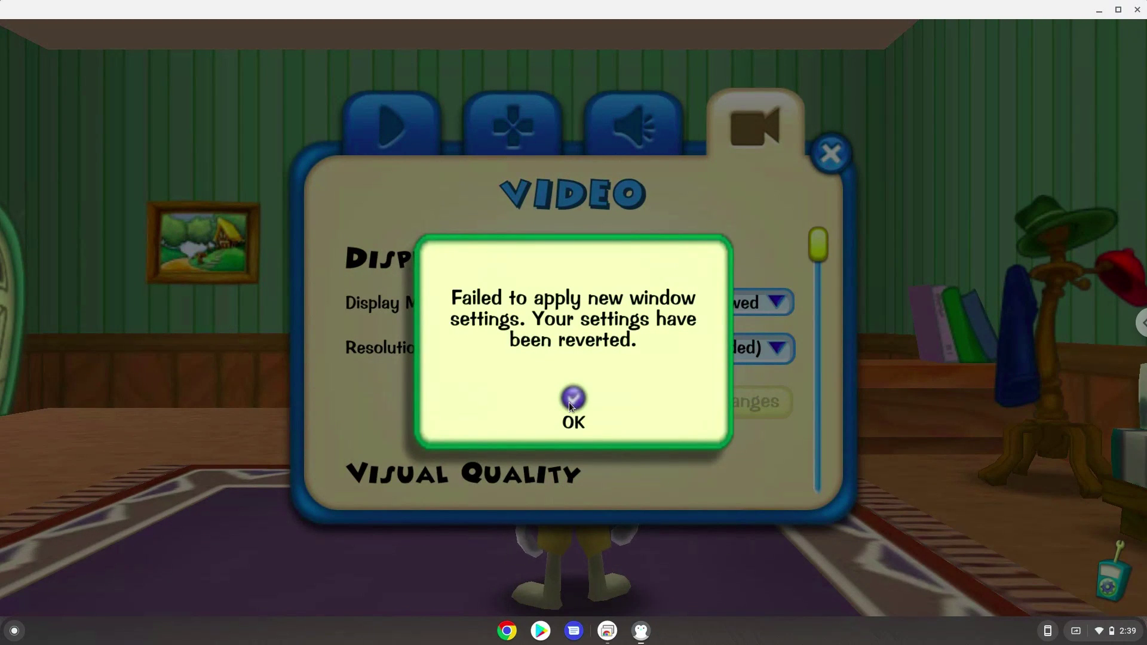
click(569, 403)
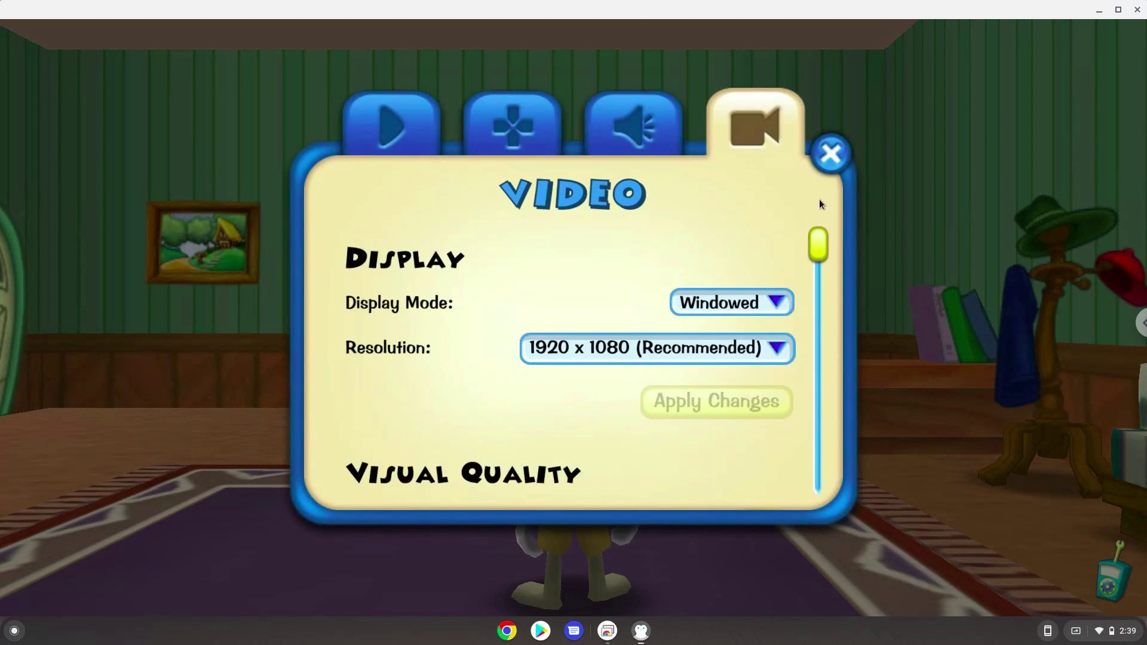
Close the game options, agreeing to apply the pending changes, and walk the toon forward toward the desk.
click(841, 159)
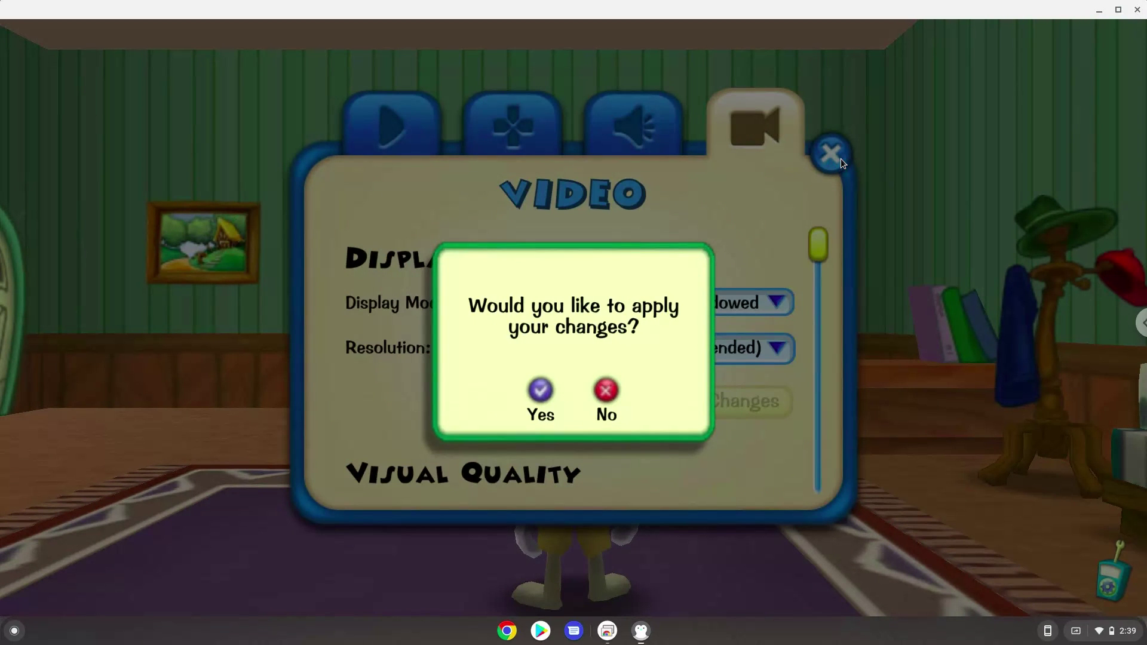
click(541, 394)
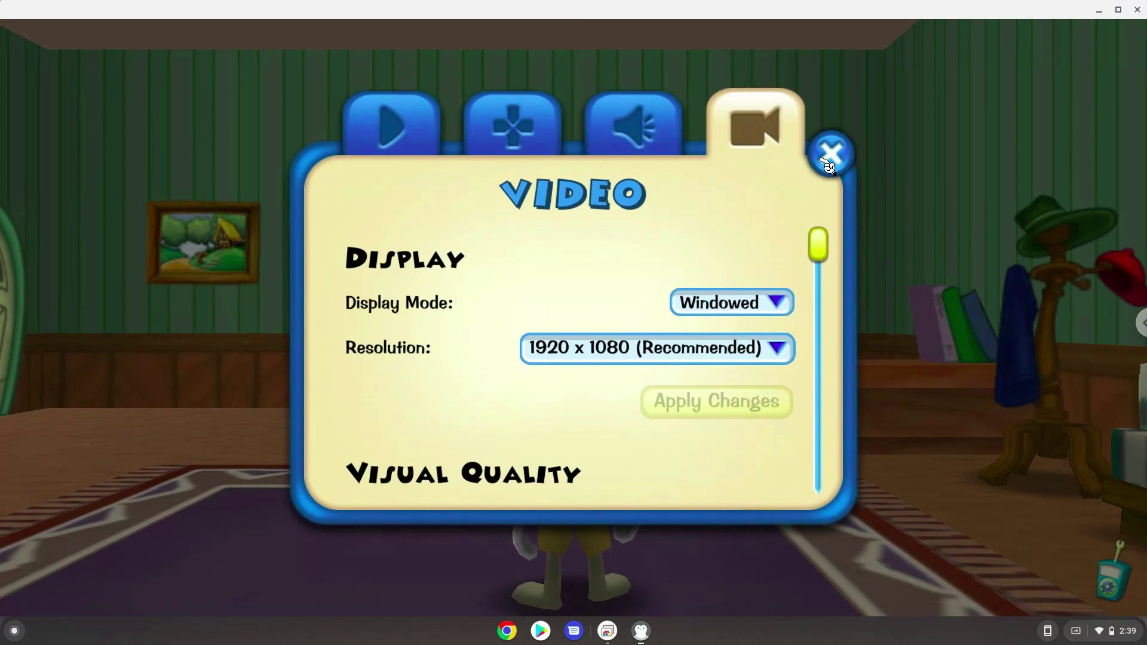
click(830, 162)
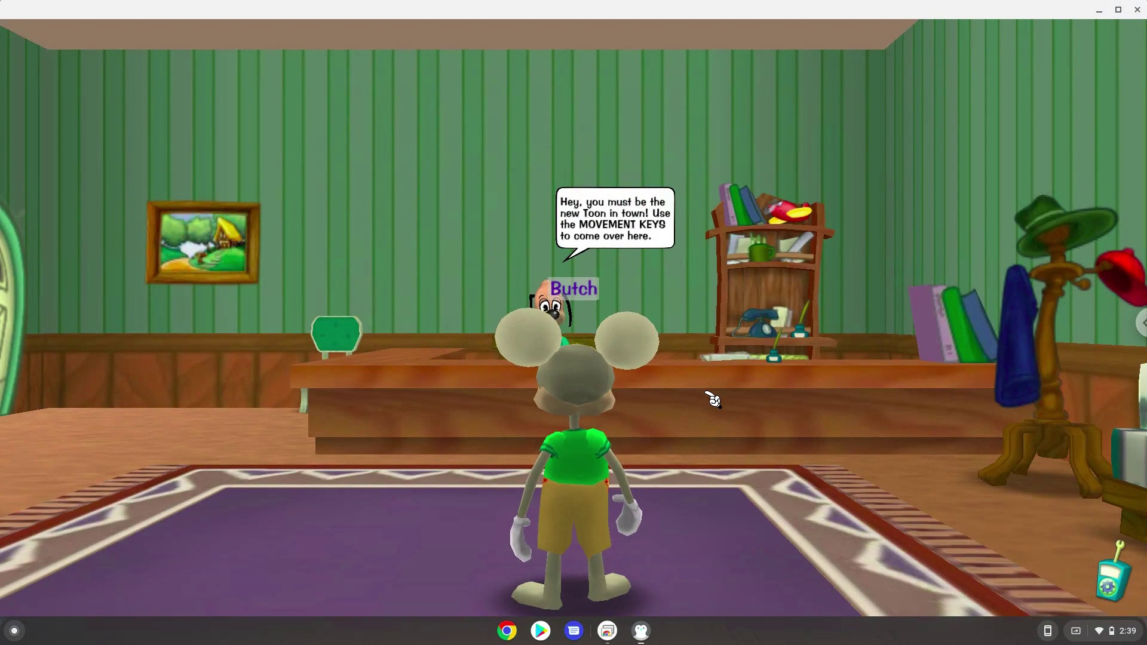
key(Up)
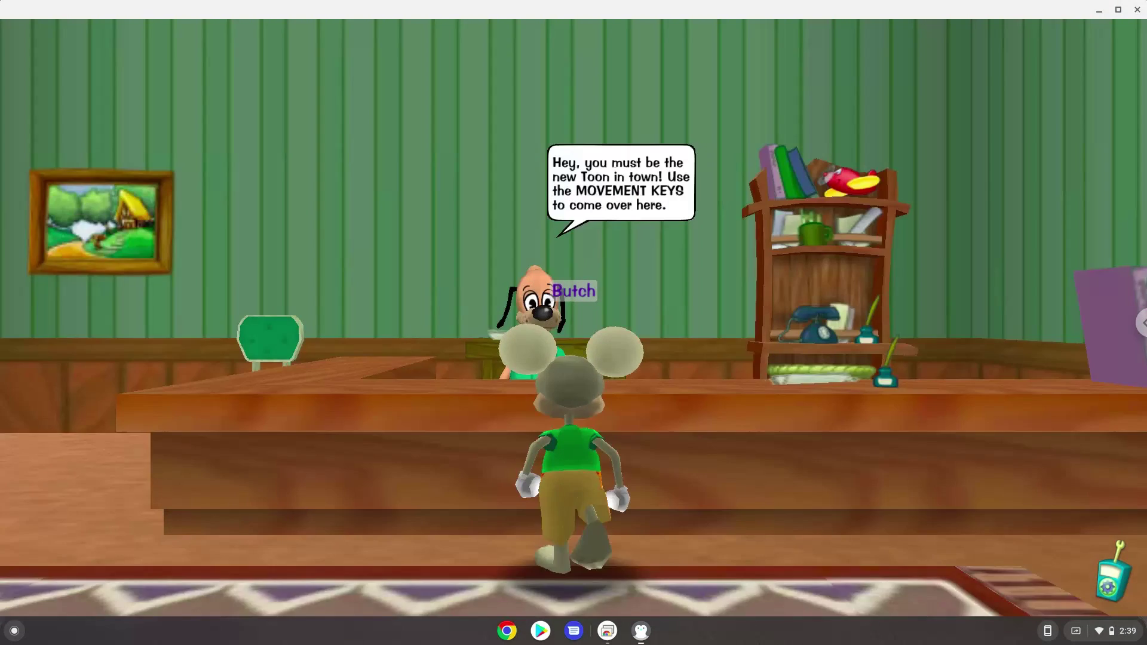